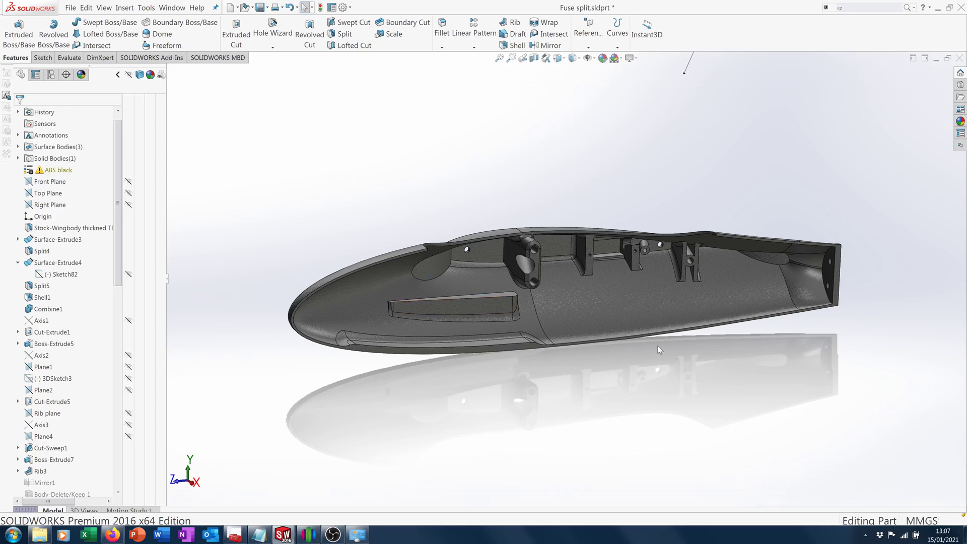
Step: Orbit and zoom around the Fuse split part to inspect its hollow half and internal ribs
{"action": "scroll", "coordinate": [658, 346], "scroll_direction": "down", "scroll_amount": 4}
{"action": "middle_click_drag", "start_coordinate": [658, 346], "coordinate": [621, 338]}
{"action": "scroll", "coordinate": [584, 352], "scroll_direction": "up", "scroll_amount": 3}
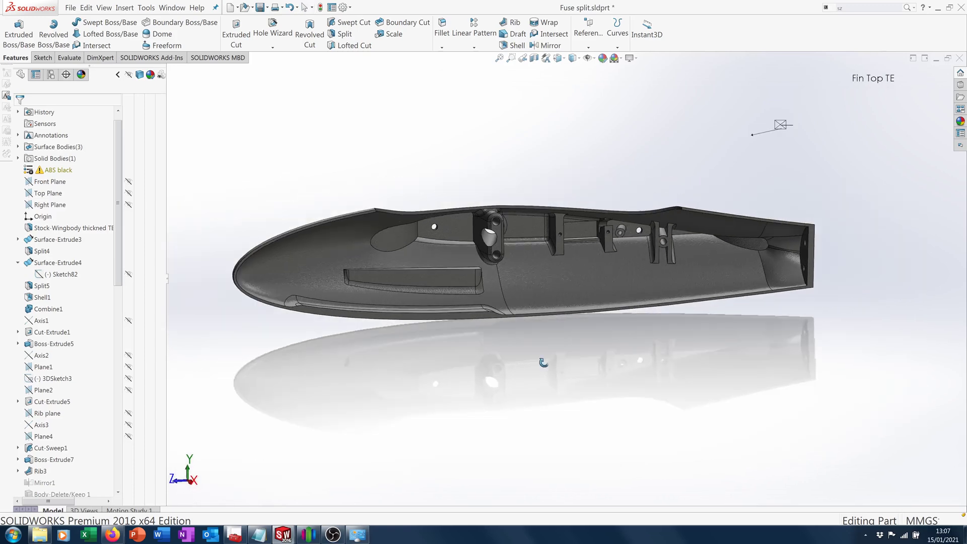
{"action": "middle_click_drag", "start_coordinate": [544, 364], "coordinate": [573, 393]}
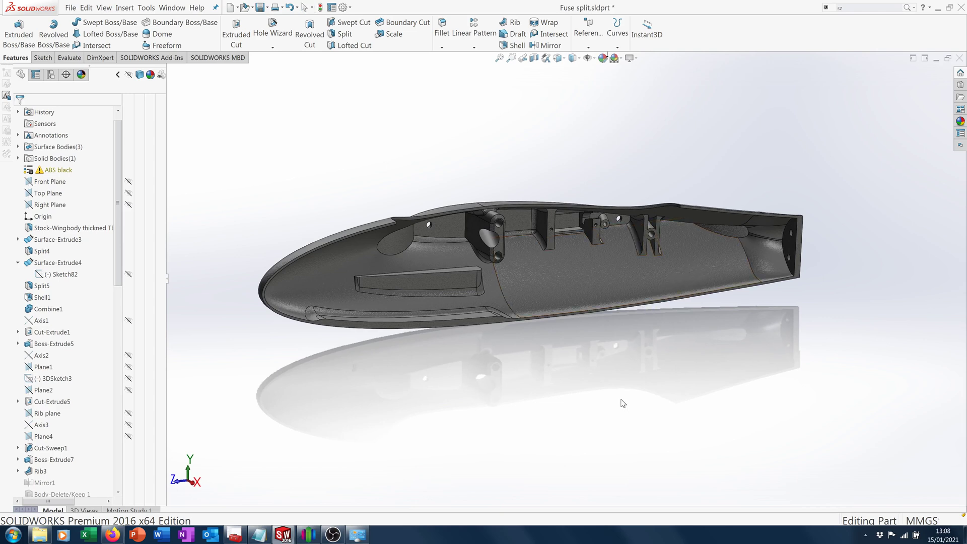
{"action": "middle_click_drag", "start_coordinate": [623, 403], "coordinate": [619, 388]}
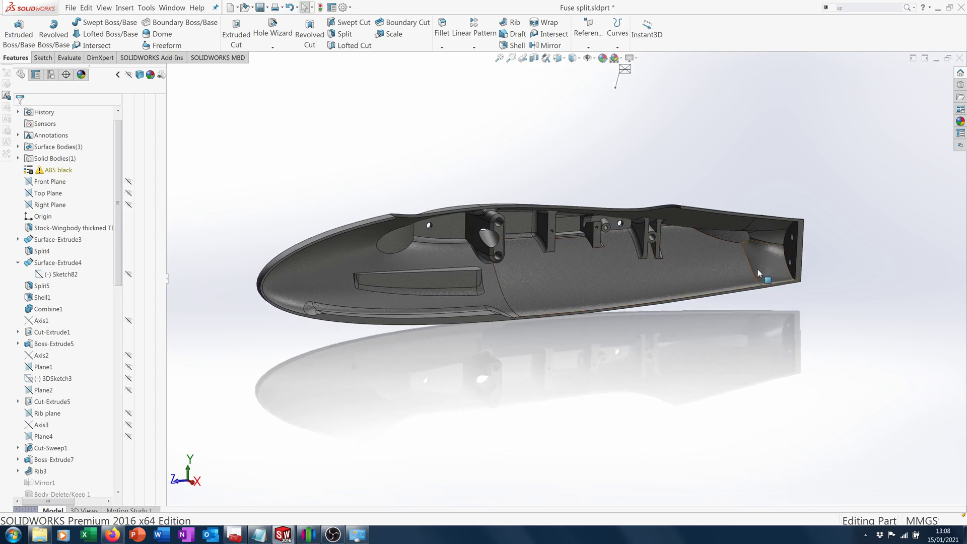
{"action": "scroll", "coordinate": [739, 306], "scroll_direction": "down", "scroll_amount": 3}
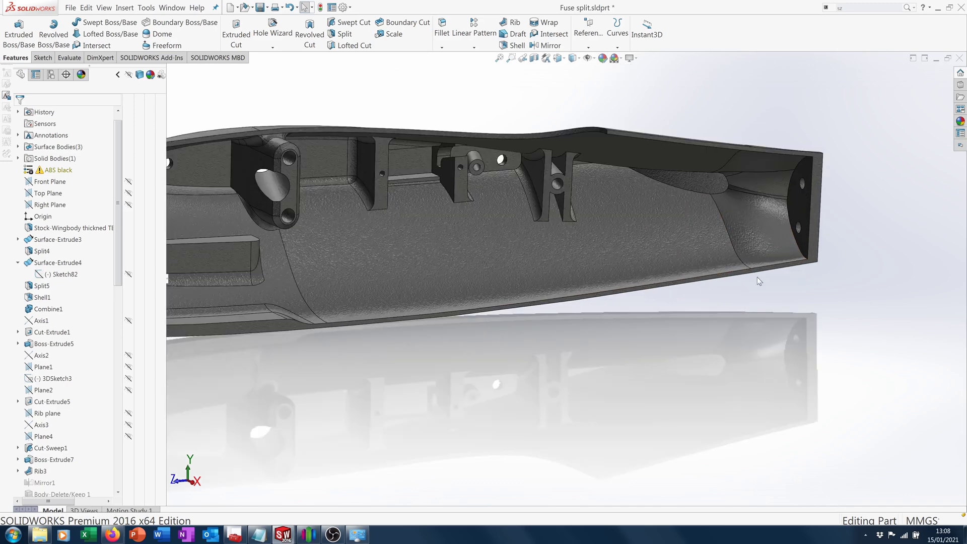
{"action": "scroll", "coordinate": [759, 281], "scroll_direction": "down", "scroll_amount": 2}
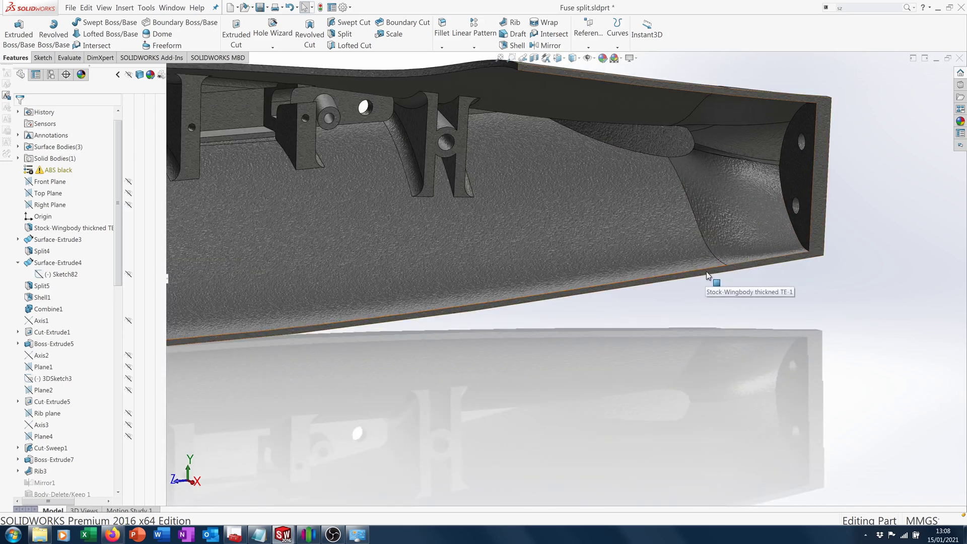
{"action": "scroll", "coordinate": [708, 275], "scroll_direction": "up", "scroll_amount": 3}
{"action": "middle_click_drag", "start_coordinate": [710, 272], "coordinate": [479, 320]}
{"action": "scroll", "coordinate": [703, 188], "scroll_direction": "up", "scroll_amount": 3}
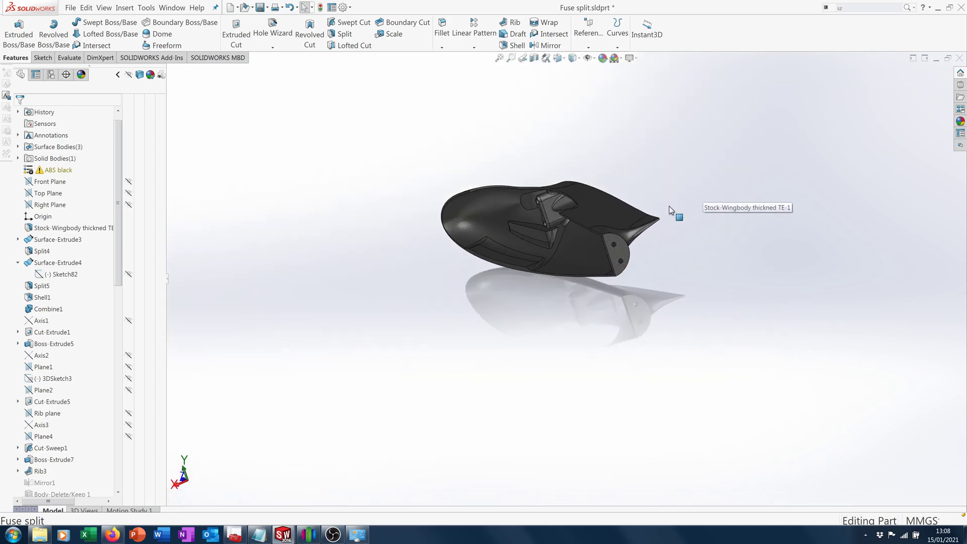
{"action": "middle_click_drag", "start_coordinate": [604, 229], "coordinate": [556, 213]}
{"action": "scroll", "coordinate": [503, 207], "scroll_direction": "down", "scroll_amount": 3}
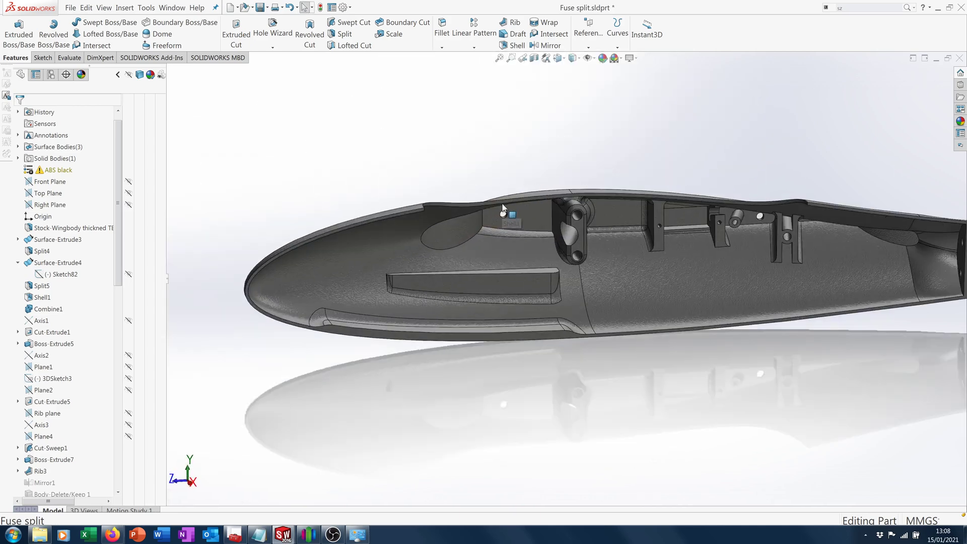
{"action": "middle_click_drag", "start_coordinate": [446, 355], "coordinate": [455, 405]}
{"action": "middle_click_drag", "start_coordinate": [511, 273], "coordinate": [728, 325]}
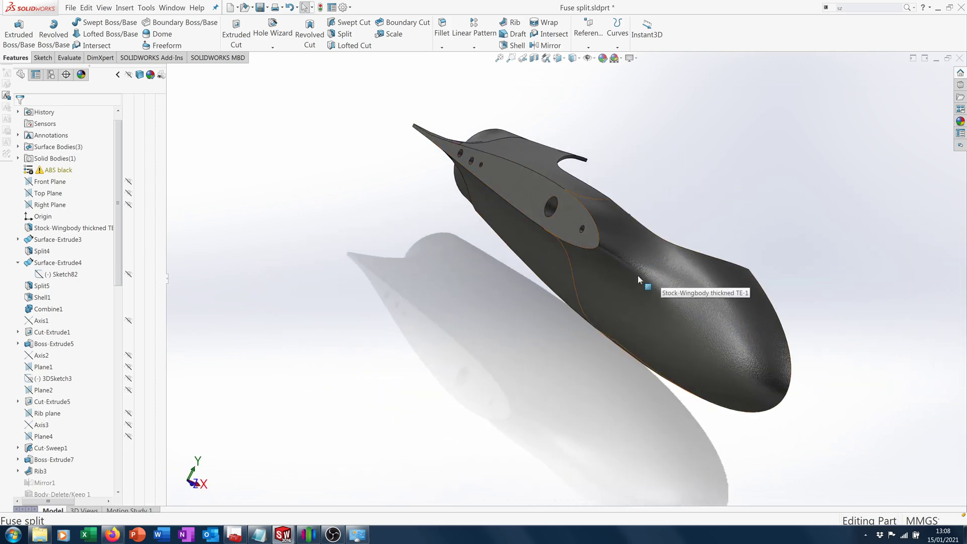
{"action": "middle_click_drag", "start_coordinate": [637, 275], "coordinate": [527, 246]}
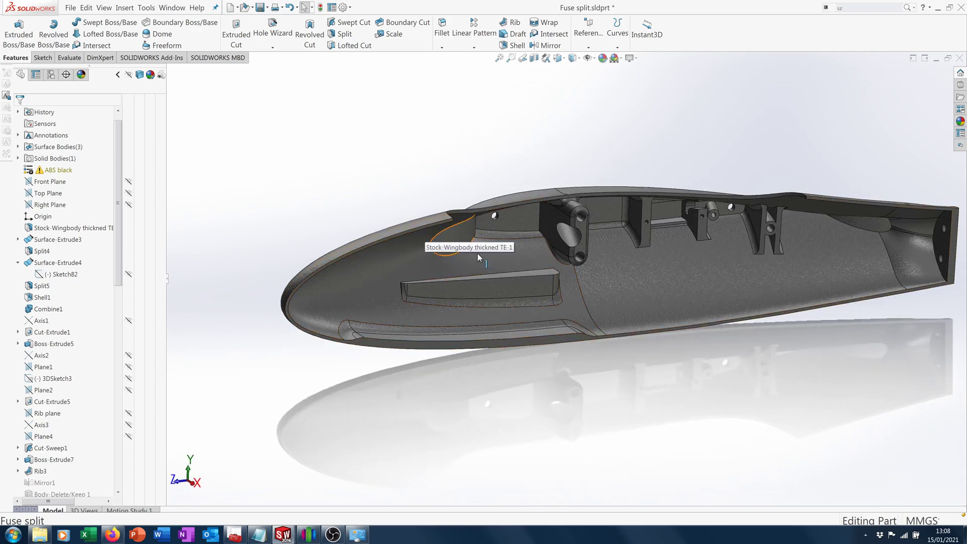
{"action": "scroll", "coordinate": [562, 282], "scroll_direction": "up", "scroll_amount": 3}
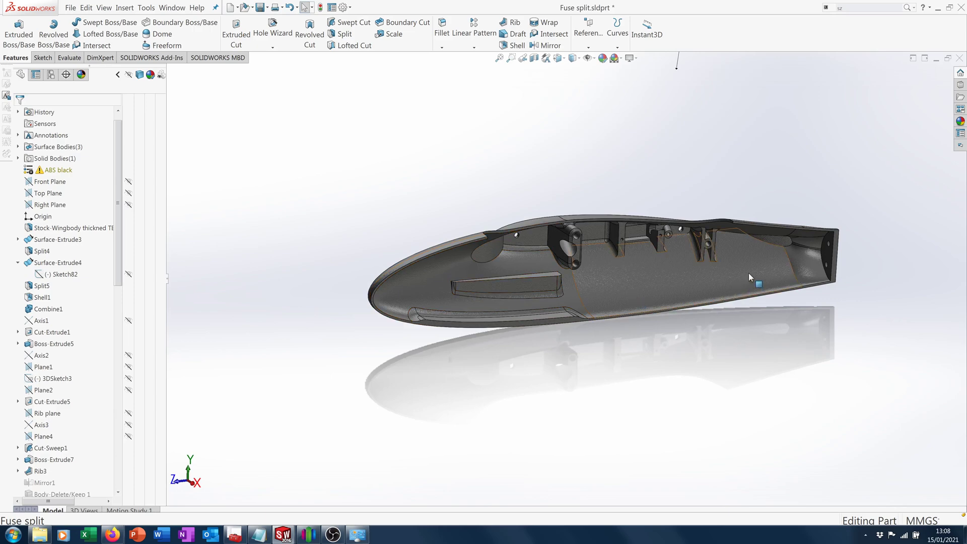
{"action": "scroll", "coordinate": [743, 257], "scroll_direction": "down", "scroll_amount": 2}
{"action": "middle_click_drag", "start_coordinate": [600, 373], "coordinate": [547, 352]}
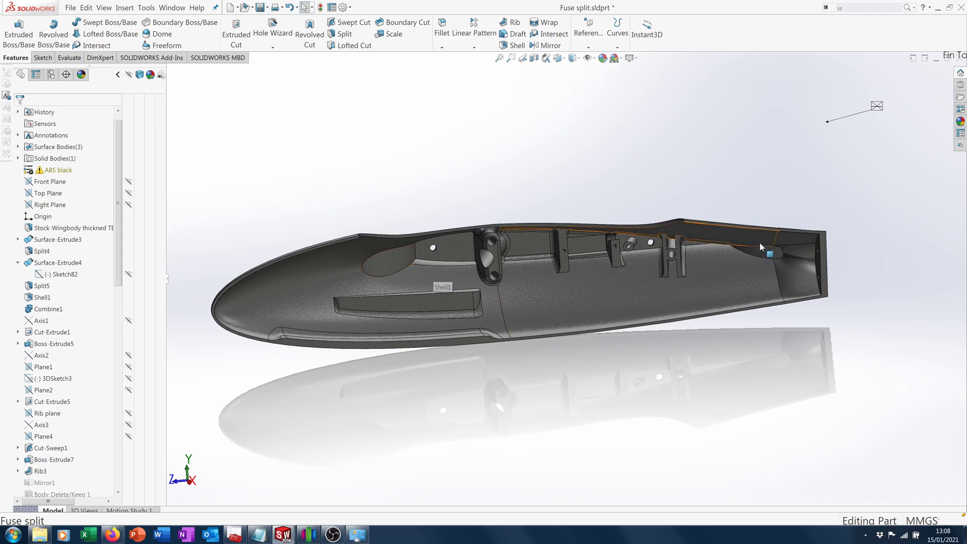
{"action": "scroll", "coordinate": [761, 249], "scroll_direction": "down", "scroll_amount": 3}
{"action": "scroll", "coordinate": [719, 289], "scroll_direction": "up", "scroll_amount": 4}
{"action": "middle_click_drag", "start_coordinate": [719, 289], "coordinate": [358, 347]}
{"action": "scroll", "coordinate": [530, 194], "scroll_direction": "down", "scroll_amount": 2}
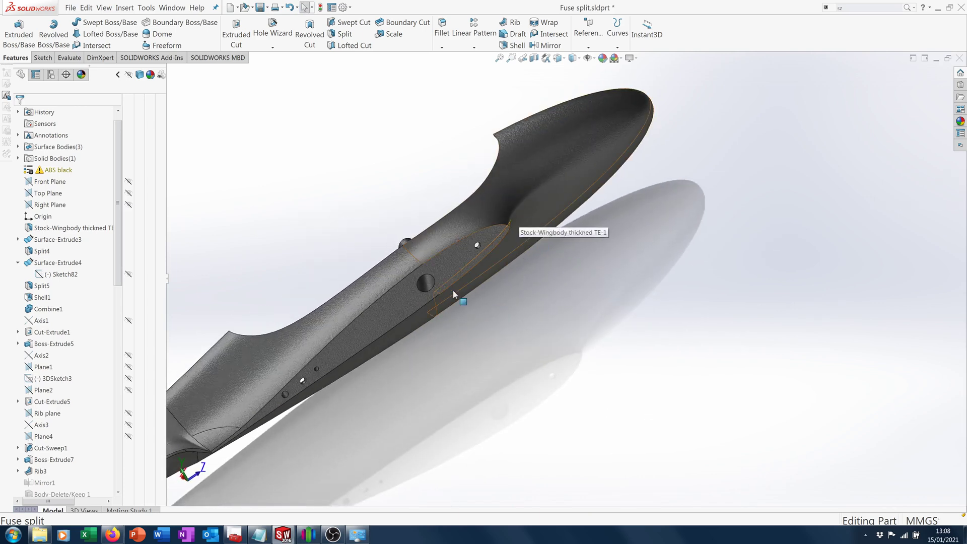
{"action": "scroll", "coordinate": [452, 292], "scroll_direction": "up", "scroll_amount": 6}
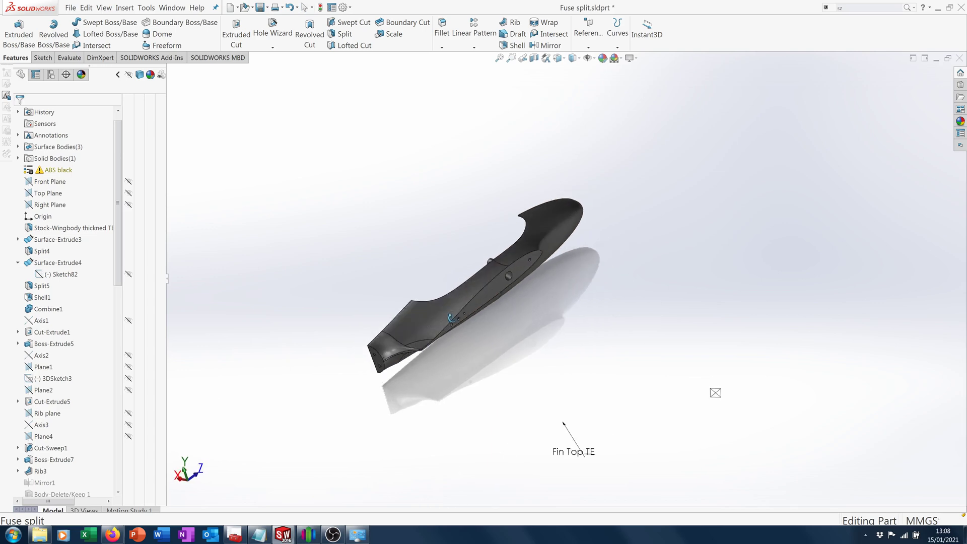
{"action": "middle_click_drag", "start_coordinate": [451, 318], "coordinate": [586, 396]}
{"action": "scroll", "coordinate": [503, 262], "scroll_direction": "down", "scroll_amount": 4}
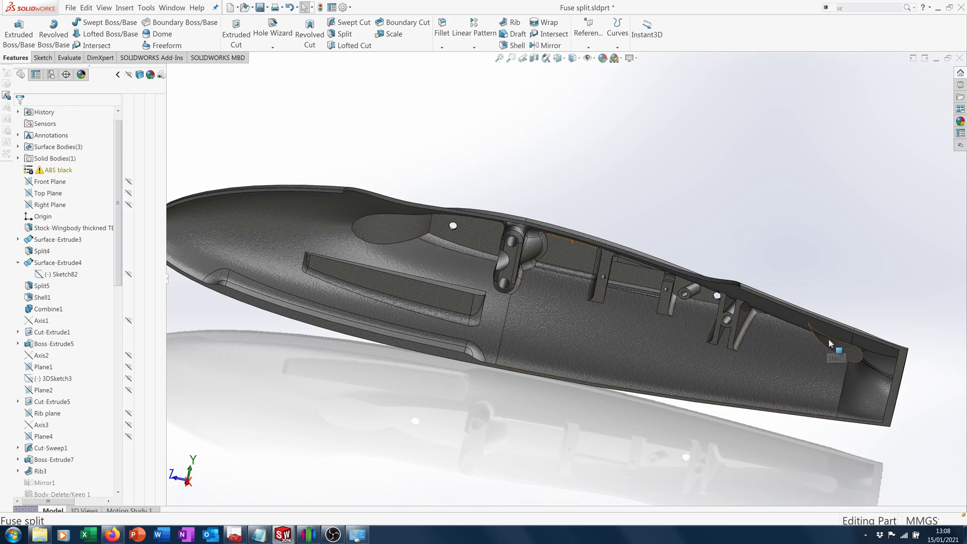
{"action": "middle_click_drag", "start_coordinate": [597, 442], "coordinate": [561, 430]}
Step: Switch to the Fuselarge half assembly and orbit the full aircraft with its fuselage and wings
{"action": "left_click", "coordinate": [276, 536]}
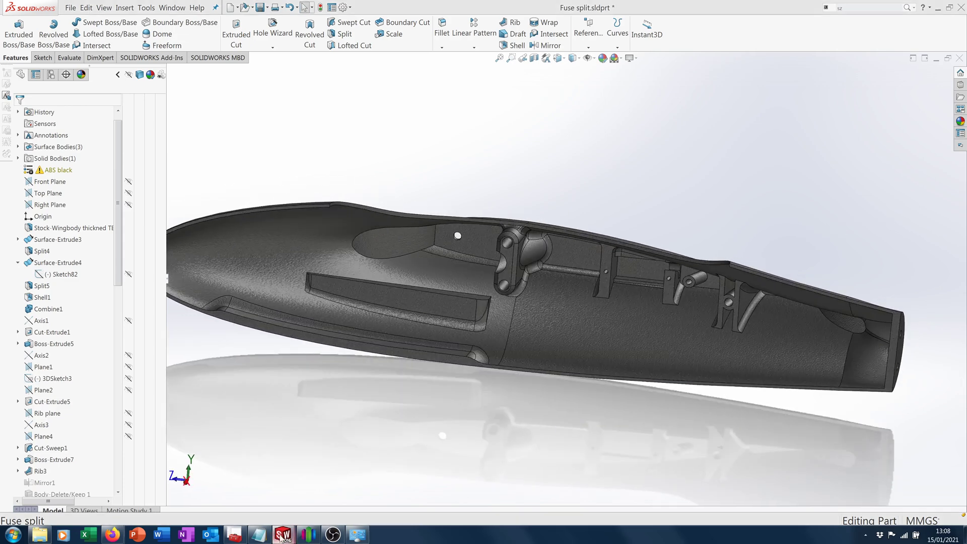
{"action": "left_click", "coordinate": [142, 503]}
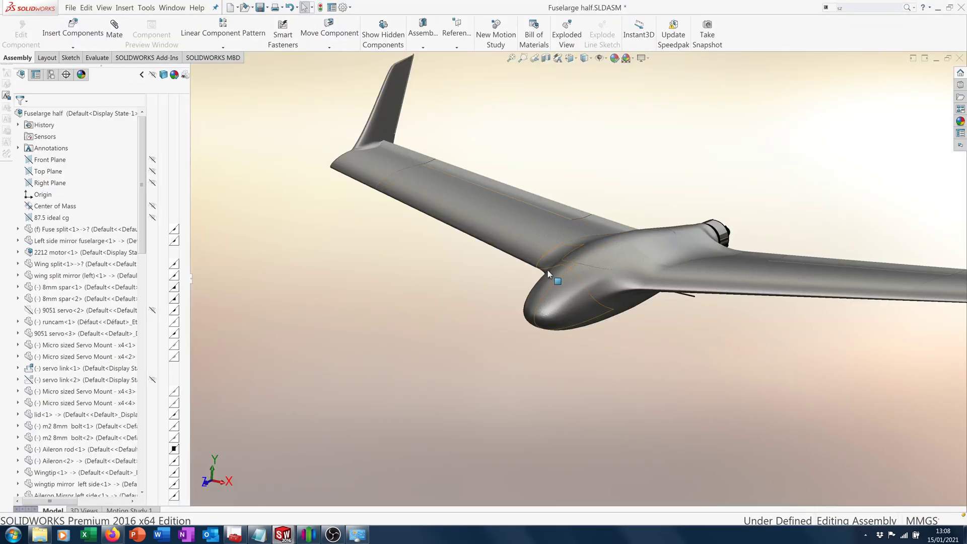
{"action": "middle_click_drag", "start_coordinate": [543, 280], "coordinate": [561, 310]}
{"action": "middle_click_drag", "start_coordinate": [570, 205], "coordinate": [573, 225]}
{"action": "middle_click_drag", "start_coordinate": [483, 356], "coordinate": [503, 381]}
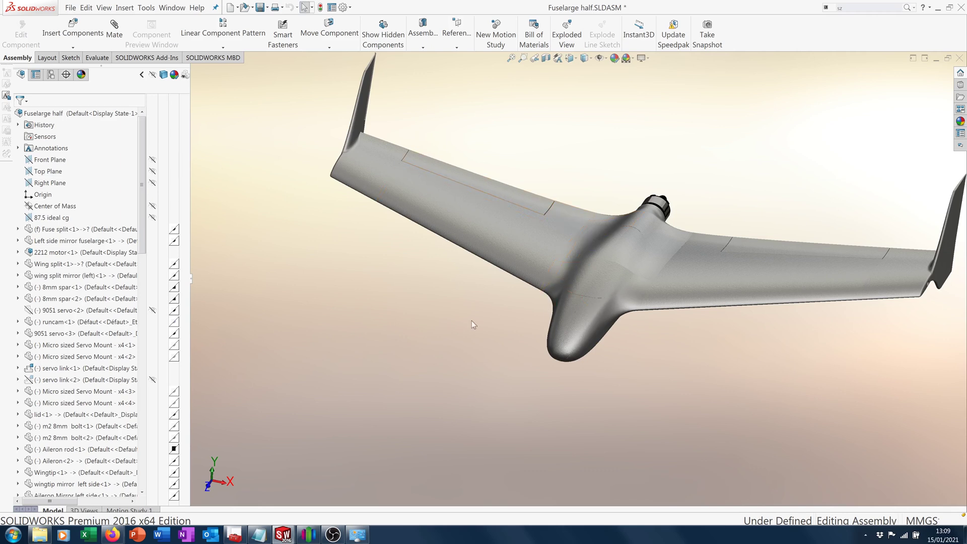
{"action": "middle_click_drag", "start_coordinate": [566, 364], "coordinate": [552, 288]}
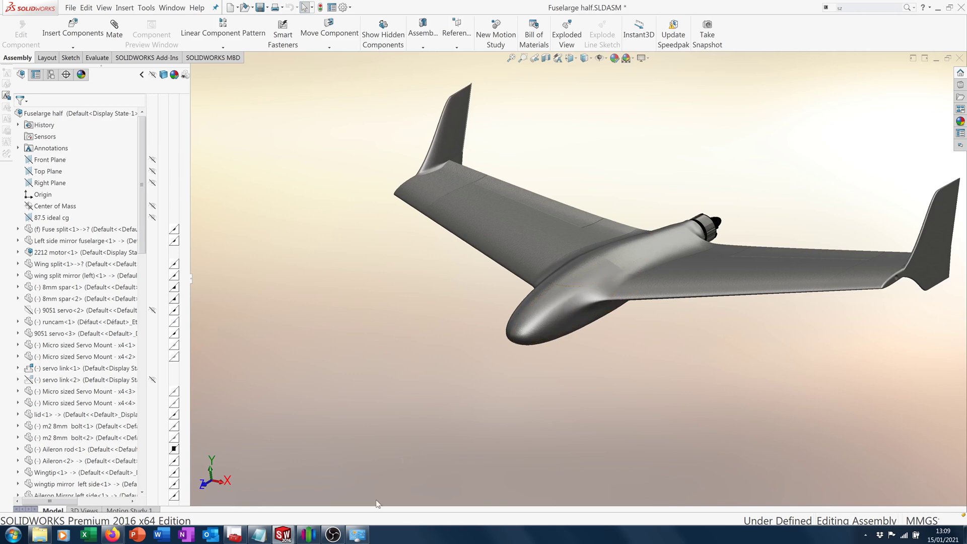
{"action": "mouse_move", "coordinate": [286, 539]}
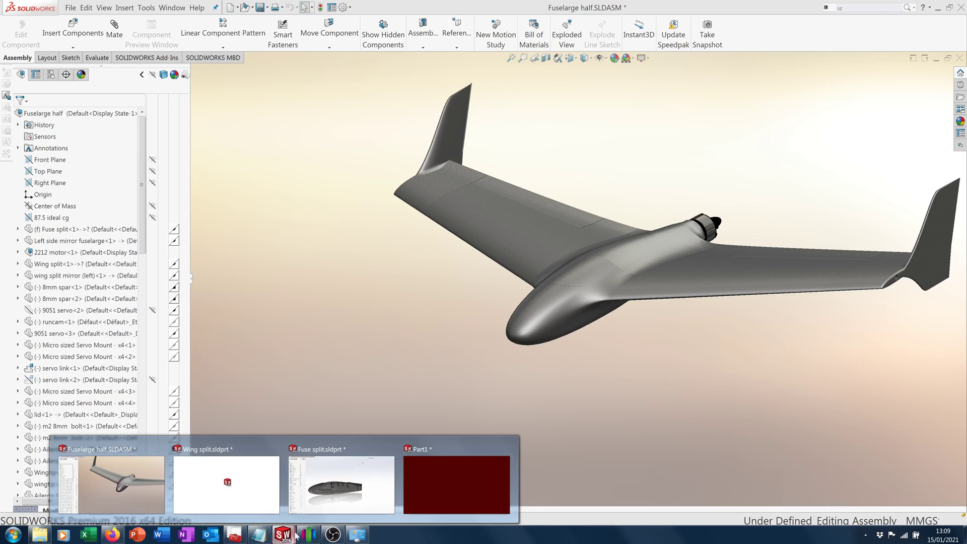
{"action": "mouse_move", "coordinate": [335, 507]}
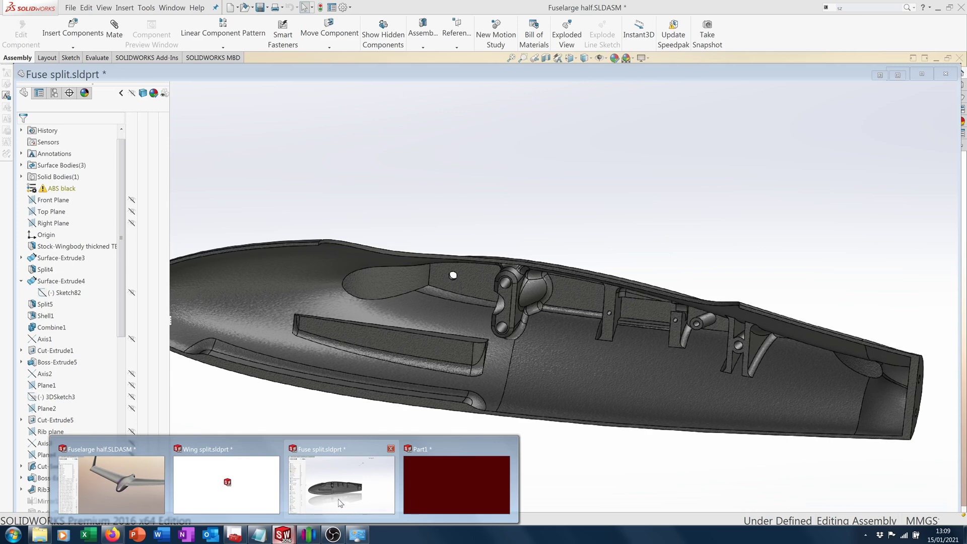
Step: Return to the Fuse split part and make the Surface-Extrude3 cylinder visible
{"action": "left_click", "coordinate": [340, 503]}
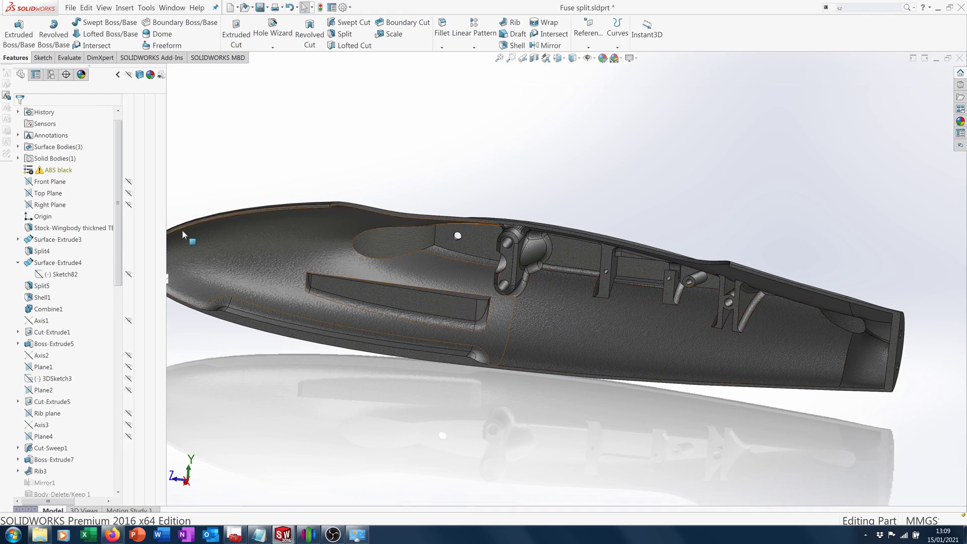
{"action": "scroll", "coordinate": [119, 269], "scroll_direction": "up", "scroll_amount": 1}
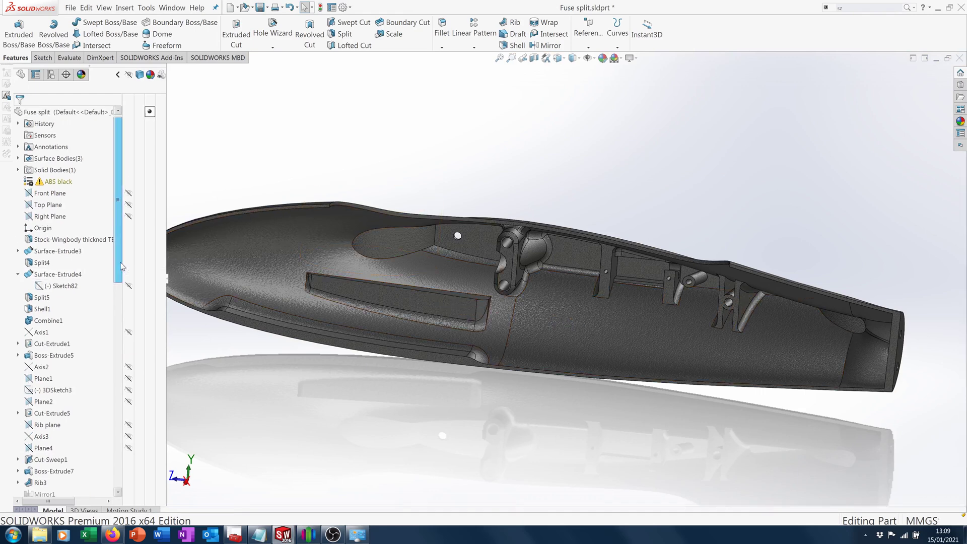
{"action": "left_click", "coordinate": [56, 253]}
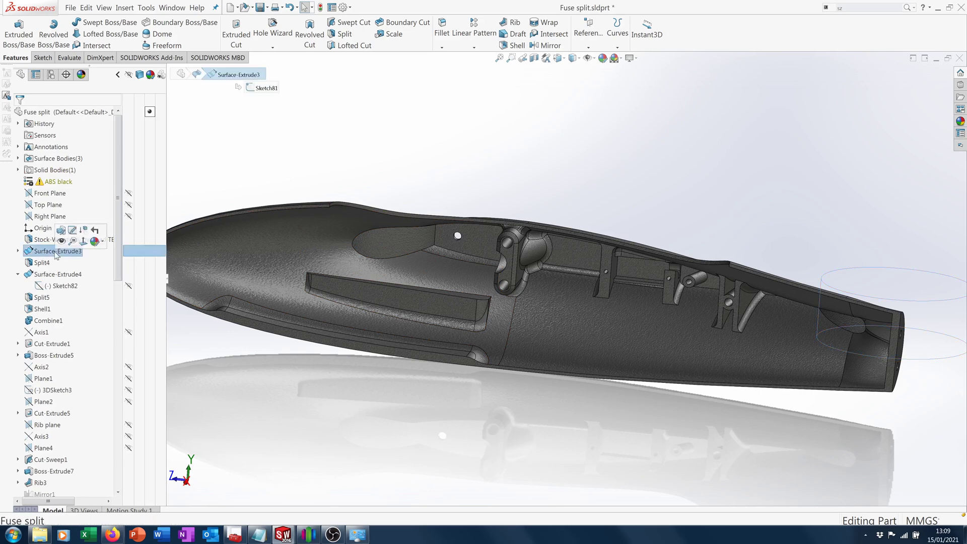
{"action": "left_click", "coordinate": [61, 242]}
Step: Inspect the cylinder at the fuselage tail, then hide Surface-Extrude3 again
{"action": "left_click", "coordinate": [661, 188]}
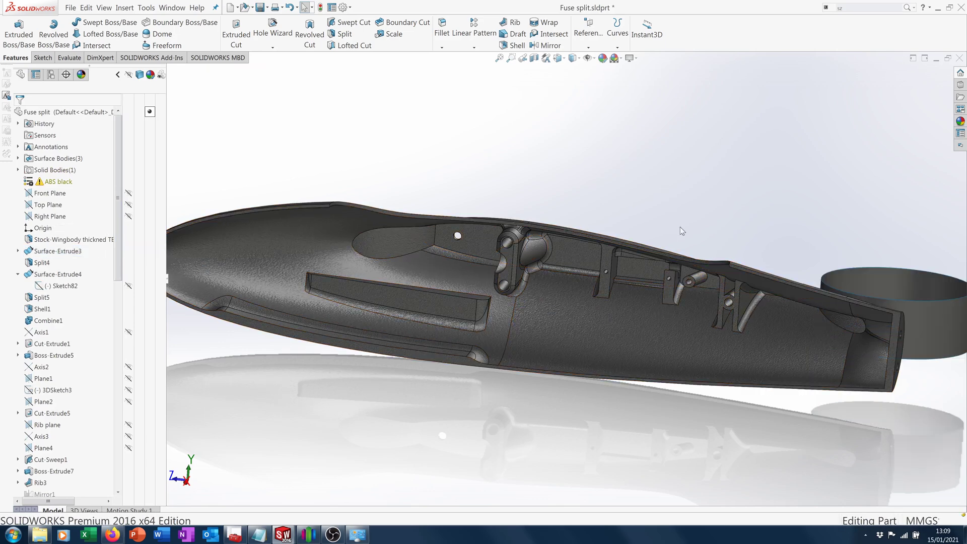
{"action": "middle_click_drag", "start_coordinate": [679, 228], "coordinate": [718, 318]}
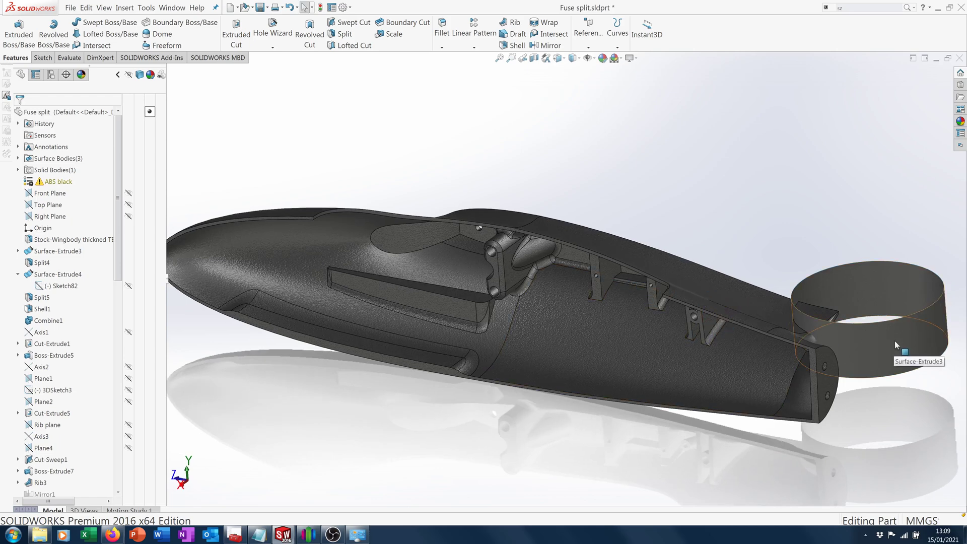
{"action": "key", "text": "f"}
{"action": "middle_click_drag", "start_coordinate": [683, 312], "coordinate": [746, 363]}
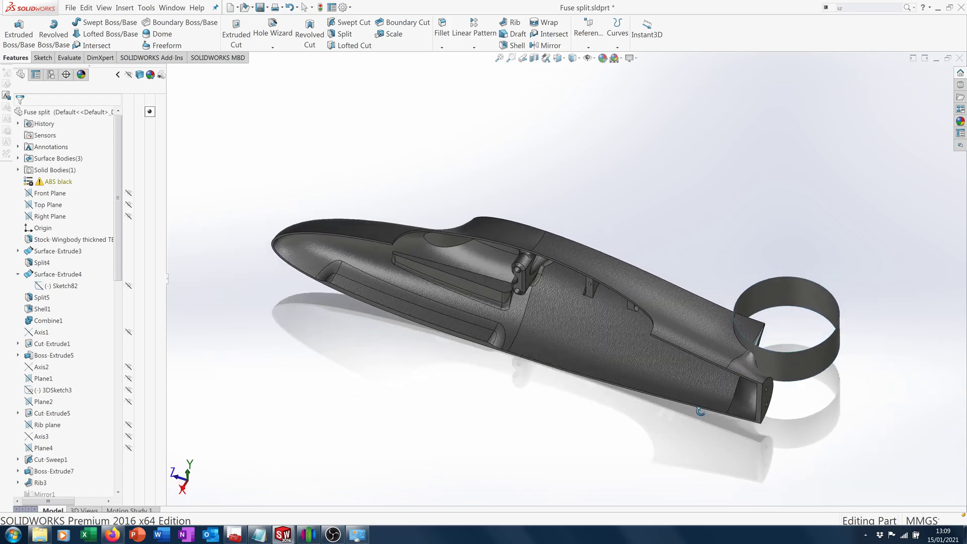
{"action": "scroll", "coordinate": [783, 325], "scroll_direction": "down", "scroll_amount": 3}
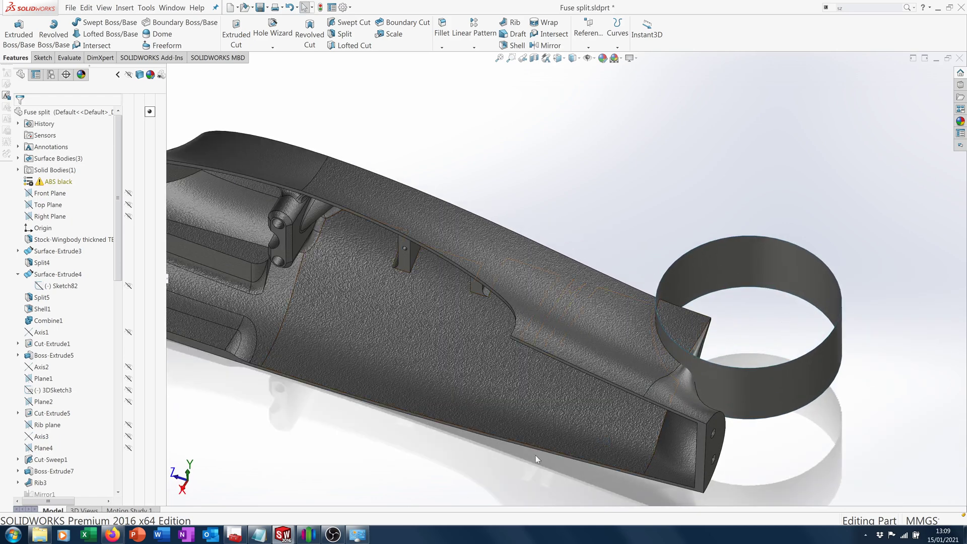
{"action": "scroll", "coordinate": [501, 459], "scroll_direction": "up", "scroll_amount": 3}
{"action": "middle_click_drag", "start_coordinate": [500, 460], "coordinate": [651, 326]}
{"action": "middle_click_drag", "start_coordinate": [583, 413], "coordinate": [639, 406]}
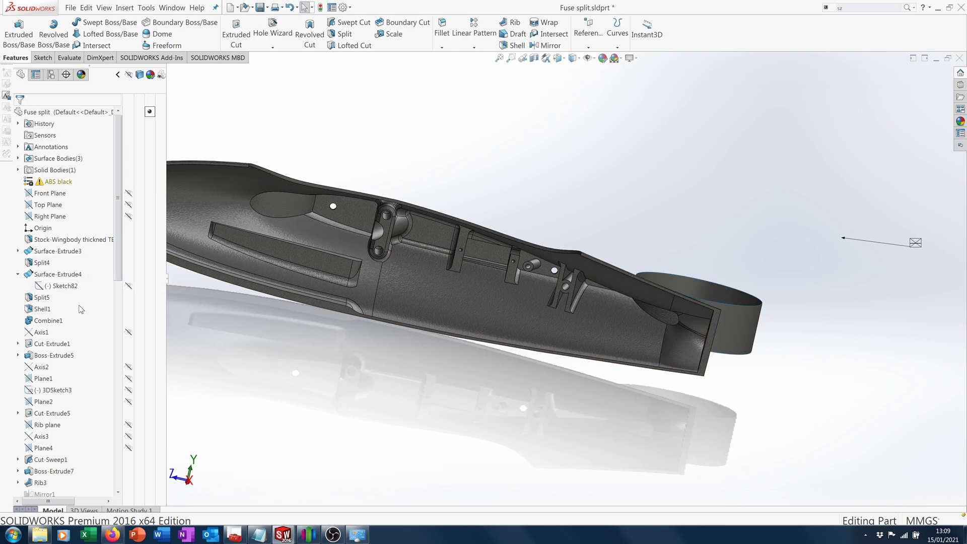
{"action": "right_click", "coordinate": [57, 252]}
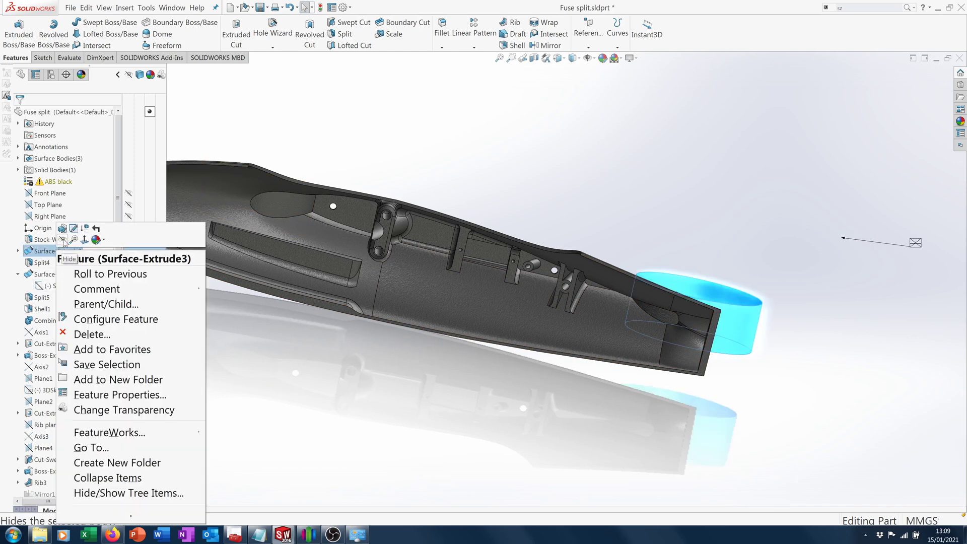
{"action": "left_click", "coordinate": [75, 228]}
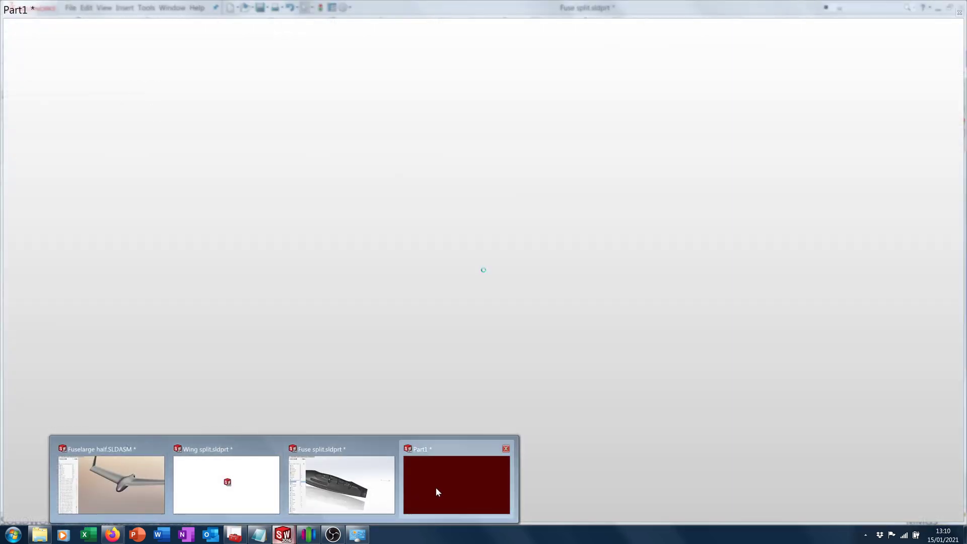
Step: Switch to Part1 and orbit around the airfoil, selecting Sketch1 and the curved face near the thin tip
{"action": "left_click", "coordinate": [438, 492]}
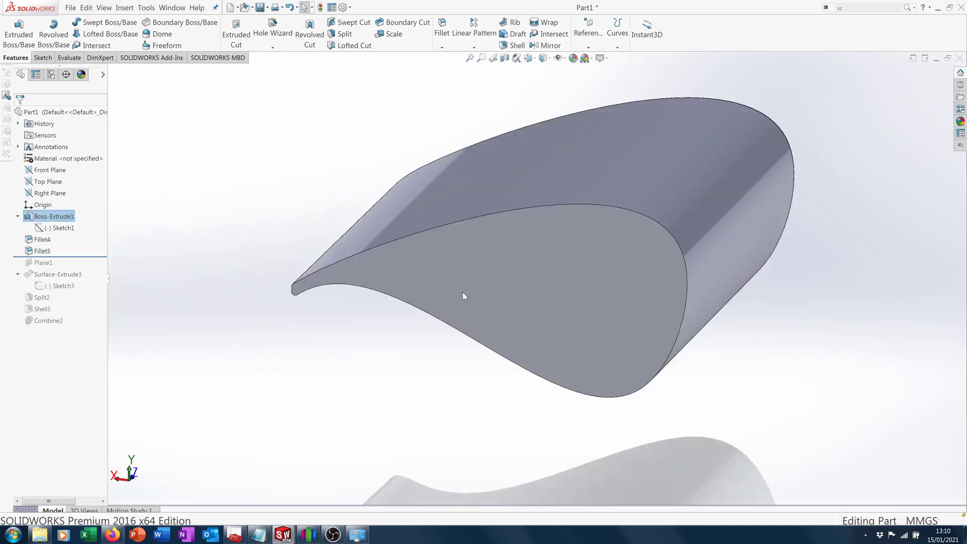
{"action": "middle_click_drag", "start_coordinate": [524, 332], "coordinate": [430, 300]}
{"action": "left_click", "coordinate": [61, 228]}
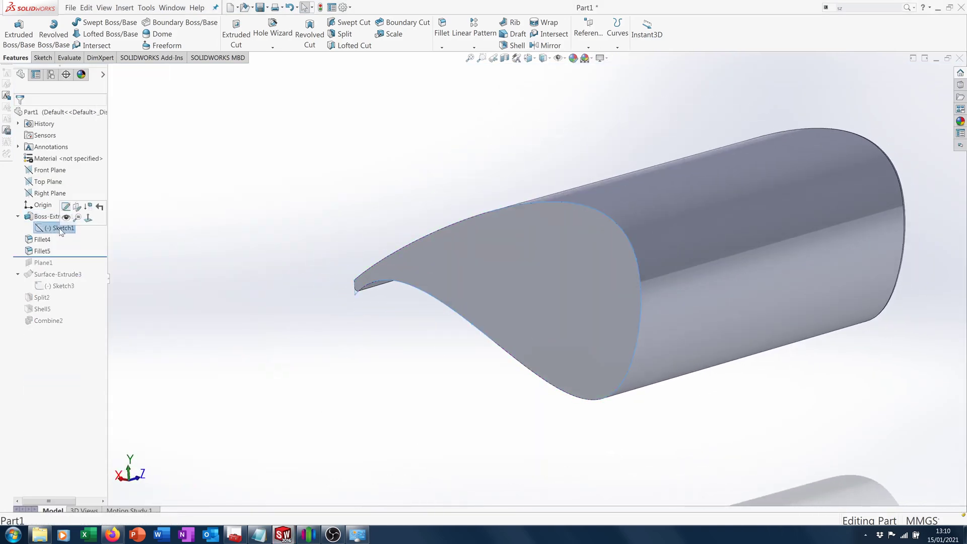
{"action": "middle_click_drag", "start_coordinate": [237, 324], "coordinate": [283, 321]}
{"action": "scroll", "coordinate": [384, 288], "scroll_direction": "down", "scroll_amount": 4}
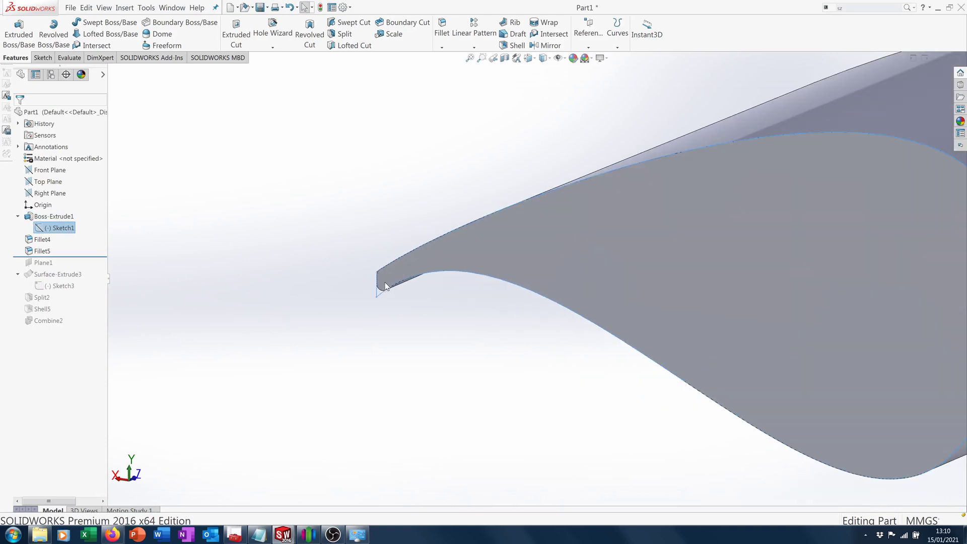
{"action": "scroll", "coordinate": [559, 307], "scroll_direction": "up", "scroll_amount": 4}
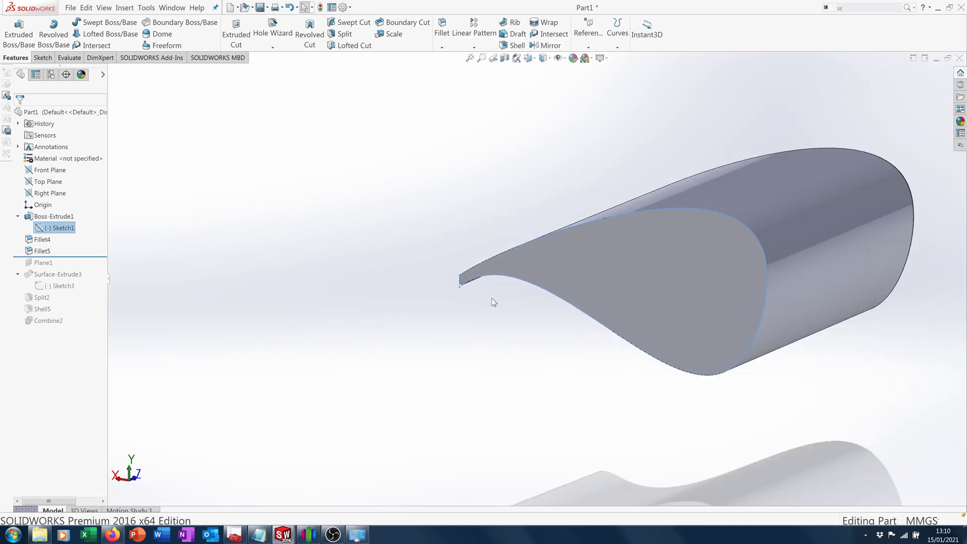
{"action": "middle_click_drag", "start_coordinate": [443, 366], "coordinate": [685, 288]}
{"action": "scroll", "coordinate": [700, 263], "scroll_direction": "down", "scroll_amount": 5}
{"action": "left_click", "coordinate": [700, 263]}
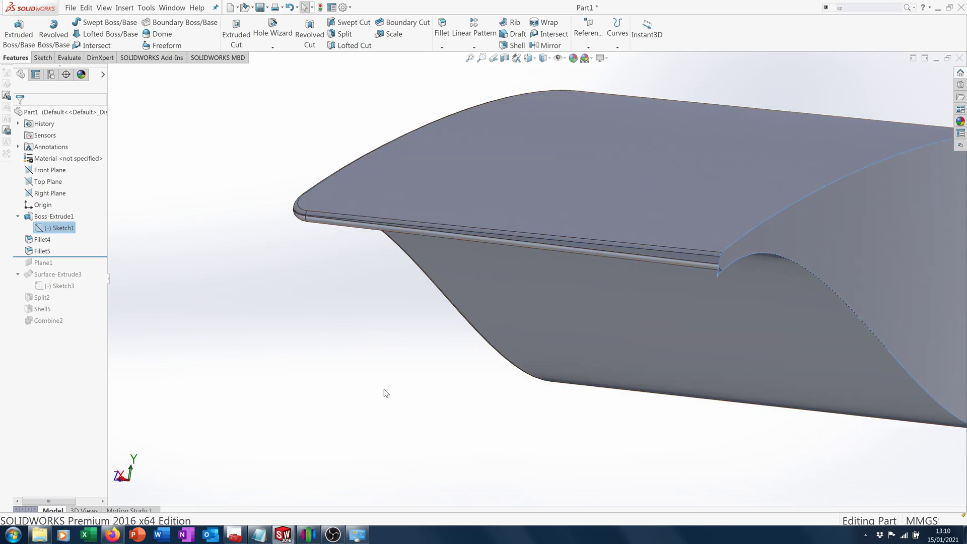
{"action": "scroll", "coordinate": [387, 392], "scroll_direction": "up", "scroll_amount": 2}
{"action": "middle_click_drag", "start_coordinate": [447, 378], "coordinate": [332, 292]}
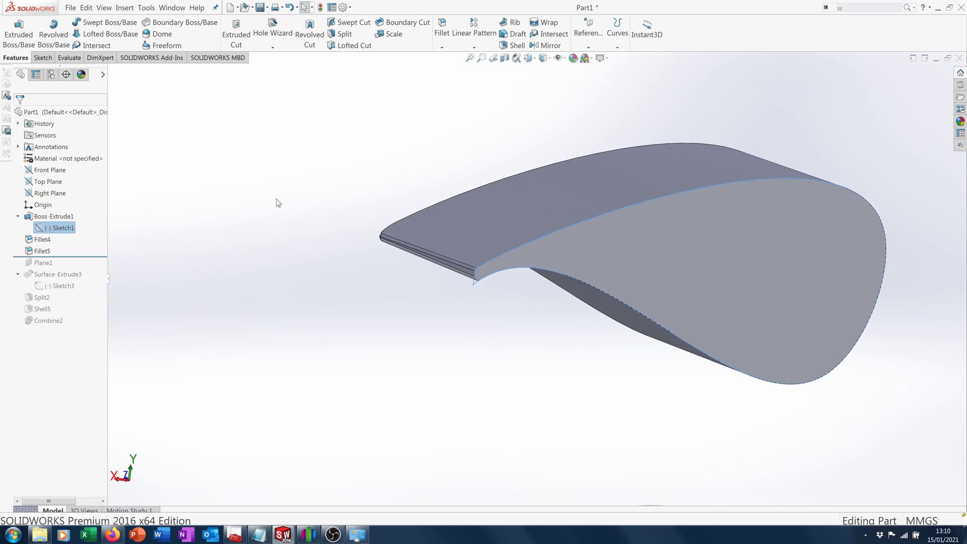
{"action": "left_click", "coordinate": [302, 281]}
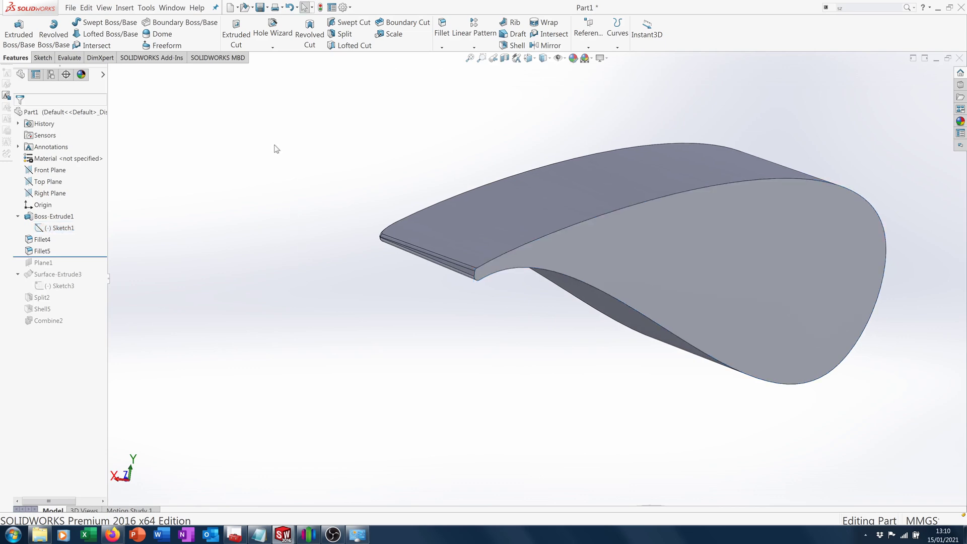
Step: Shell the airfoil at 1.00mm with its flat end face removed, which fails to rebuild
{"action": "left_click", "coordinate": [517, 45]}
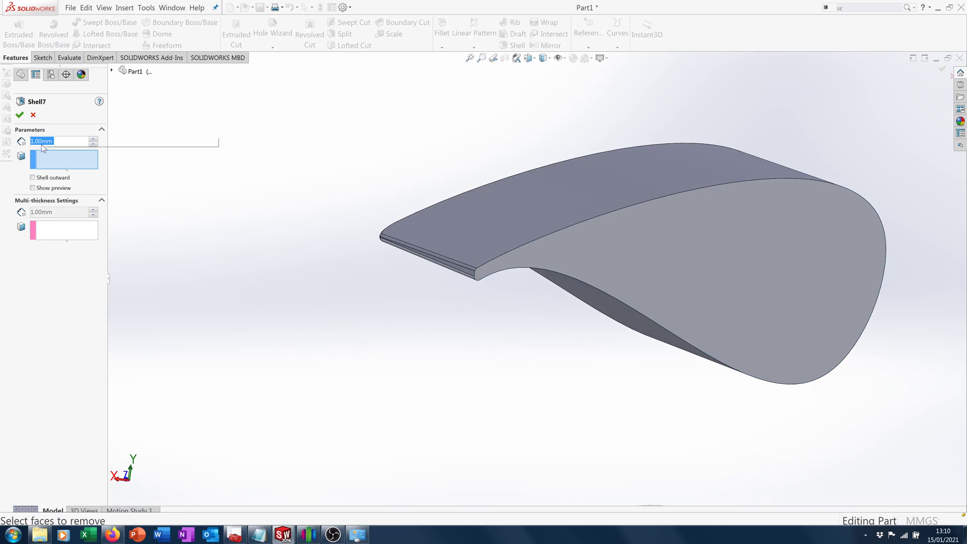
{"action": "left_click", "coordinate": [677, 251]}
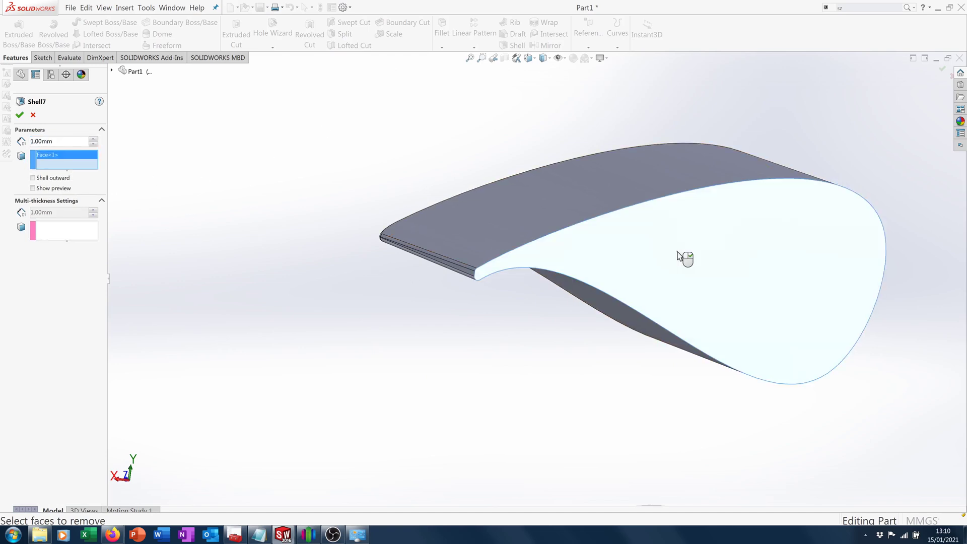
{"action": "left_click", "coordinate": [20, 116]}
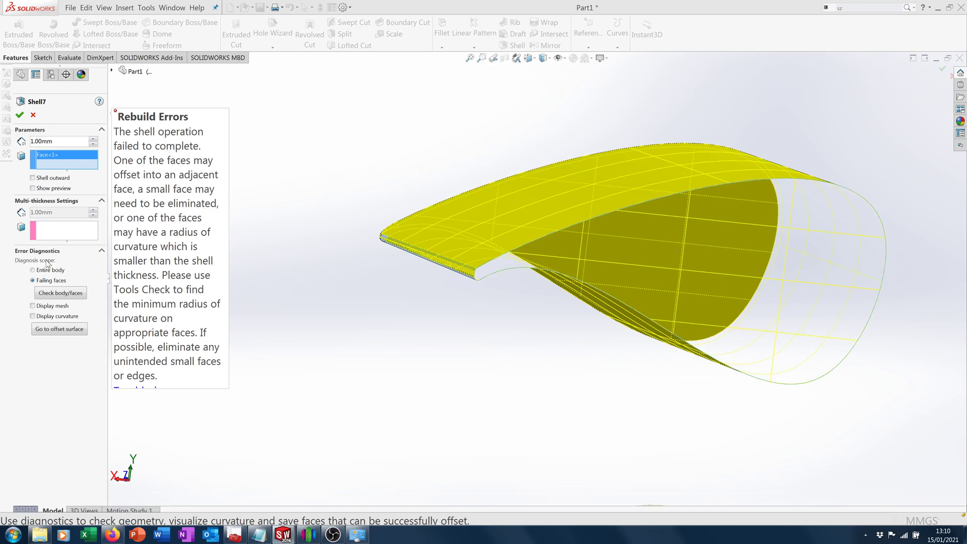
Step: Turn on Display mesh and Display curvature and run Check body/faces in Error Diagnostics
{"action": "left_click", "coordinate": [34, 306]}
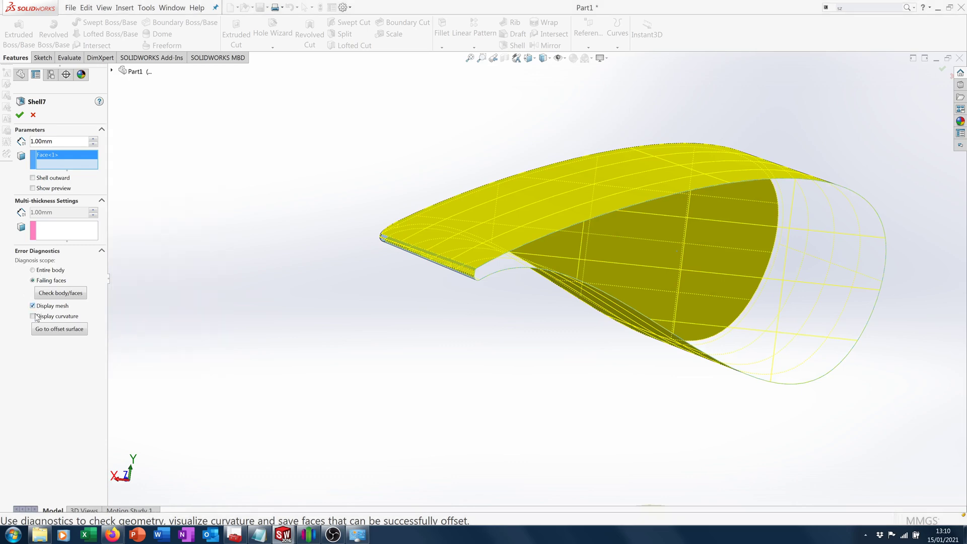
{"action": "left_click", "coordinate": [33, 316]}
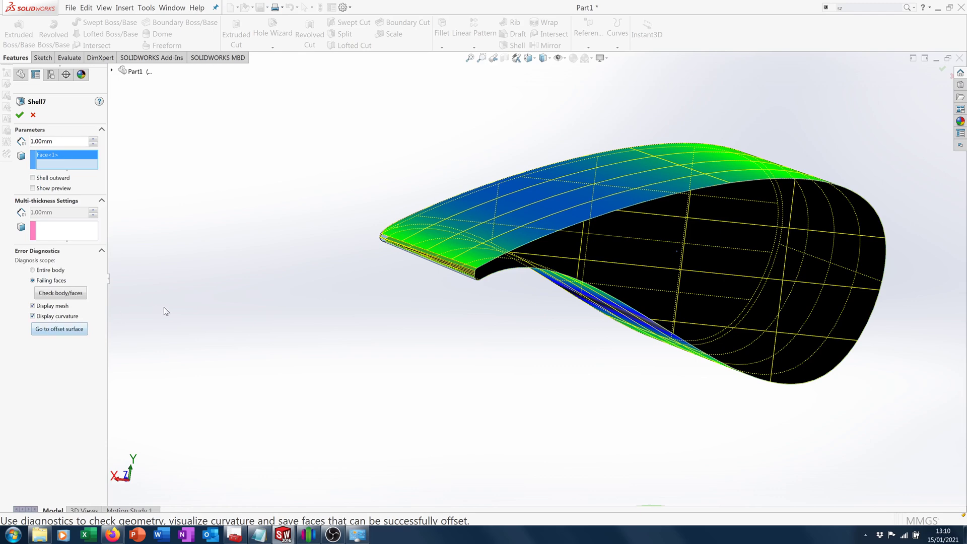
{"action": "left_click", "coordinate": [52, 295]}
Step: Zoom and orbit to locate the failed face at the airfoil's thin trailing edge
{"action": "scroll", "coordinate": [436, 237], "scroll_direction": "down", "scroll_amount": 5}
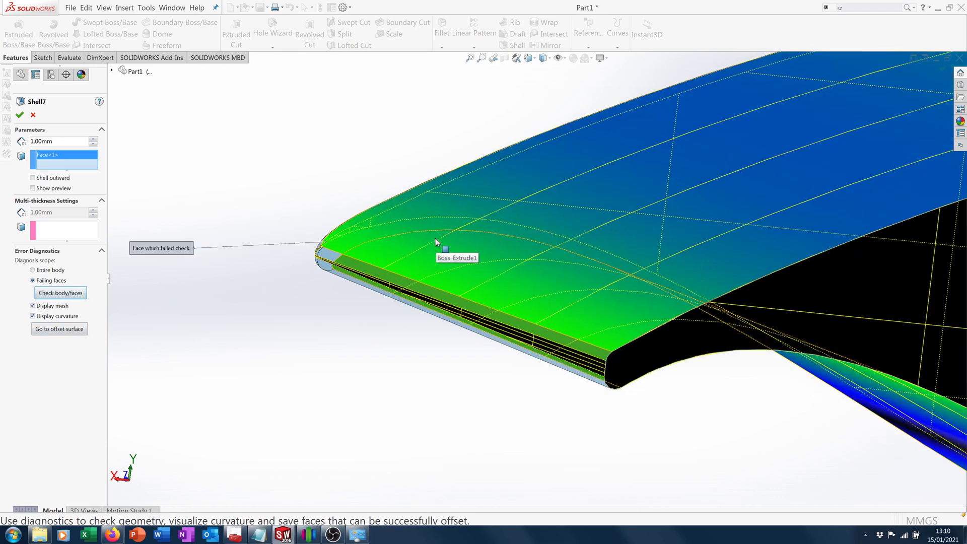
{"action": "scroll", "coordinate": [302, 274], "scroll_direction": "down", "scroll_amount": 3}
{"action": "scroll", "coordinate": [341, 268], "scroll_direction": "down", "scroll_amount": 6}
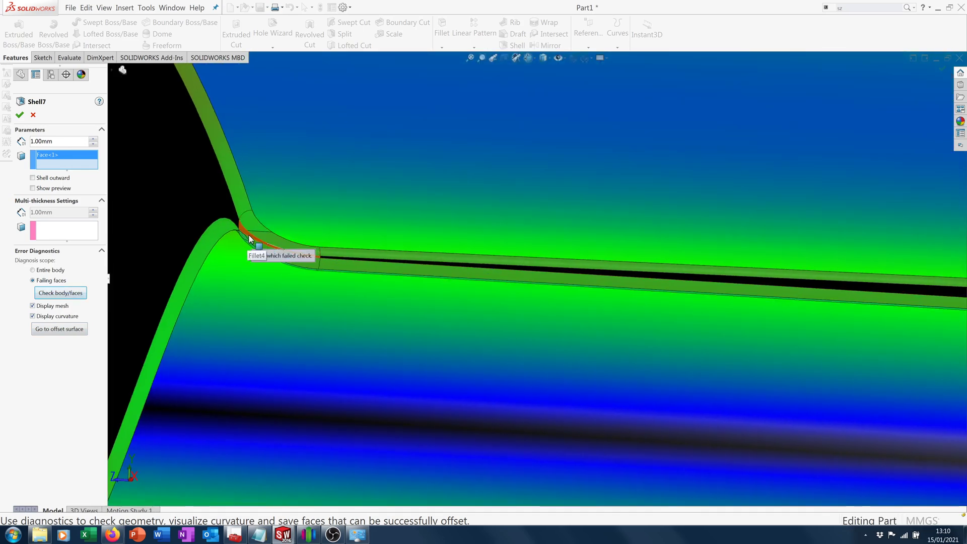
{"action": "scroll", "coordinate": [249, 241], "scroll_direction": "up", "scroll_amount": 3}
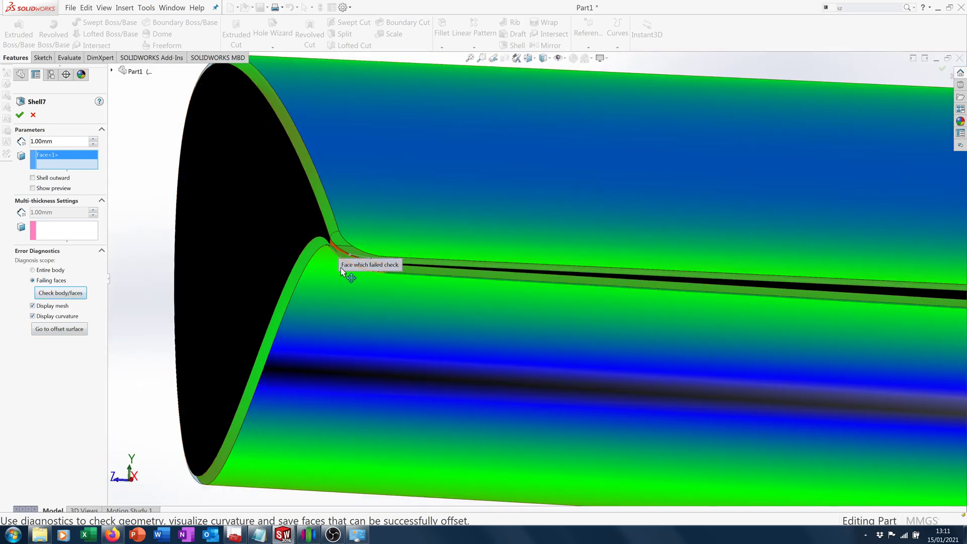
{"action": "scroll", "coordinate": [433, 292], "scroll_direction": "up", "scroll_amount": 1}
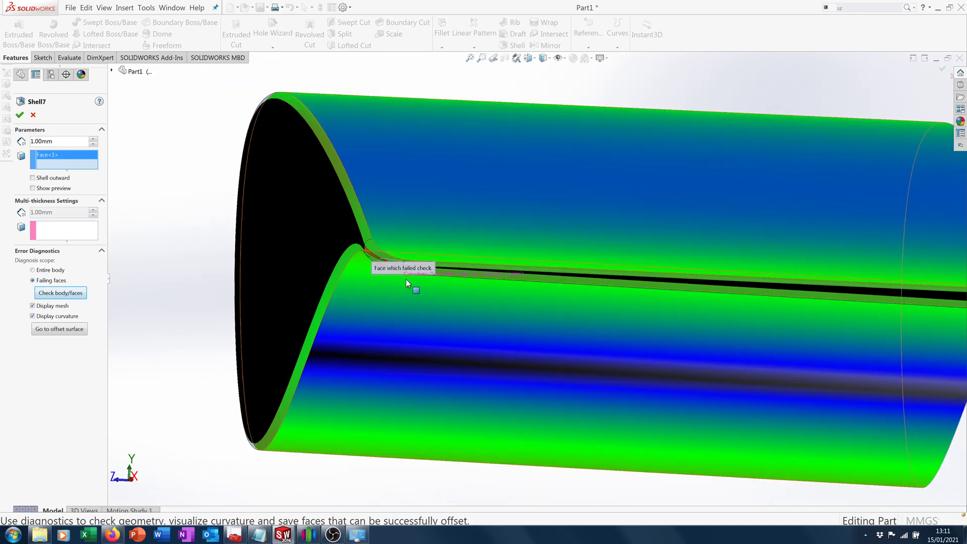
{"action": "middle_click_drag", "start_coordinate": [419, 286], "coordinate": [468, 285]}
{"action": "scroll", "coordinate": [356, 287], "scroll_direction": "up", "scroll_amount": 2}
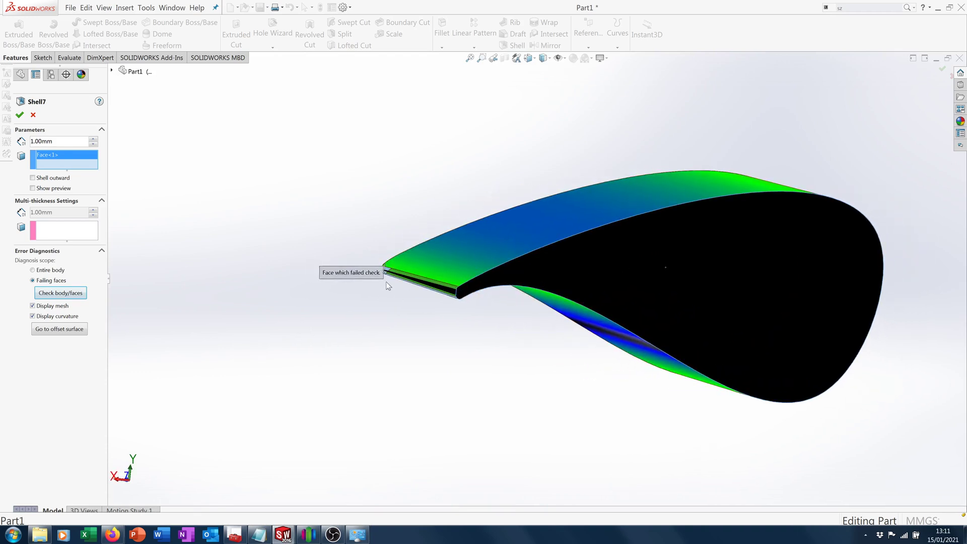
{"action": "scroll", "coordinate": [396, 289], "scroll_direction": "down", "scroll_amount": 3}
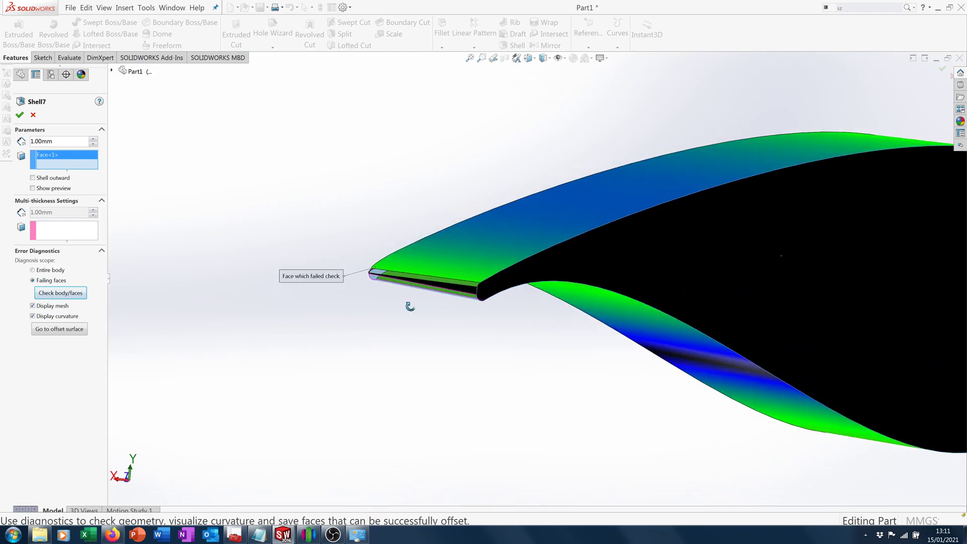
{"action": "scroll", "coordinate": [410, 306], "scroll_direction": "up", "scroll_amount": 3}
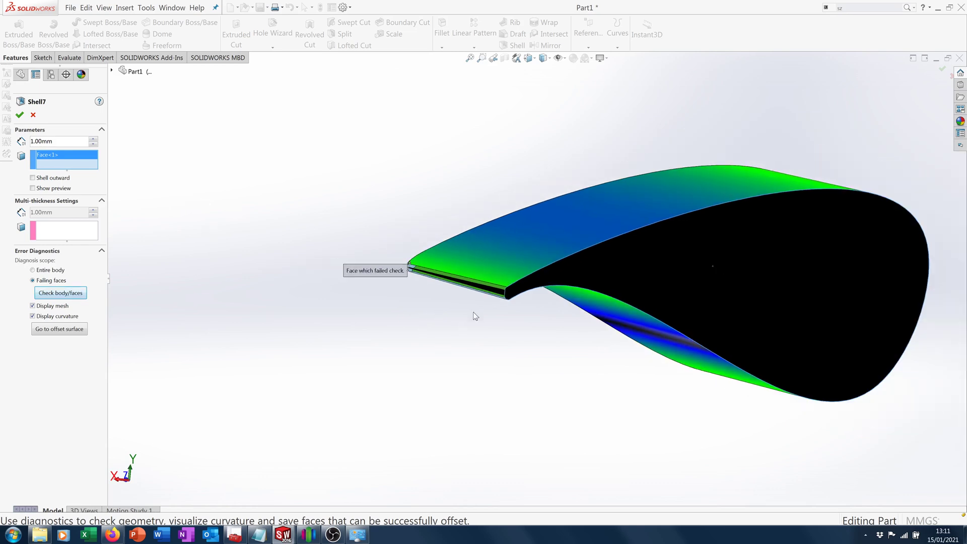
{"action": "middle_click_drag", "start_coordinate": [460, 343], "coordinate": [425, 339]}
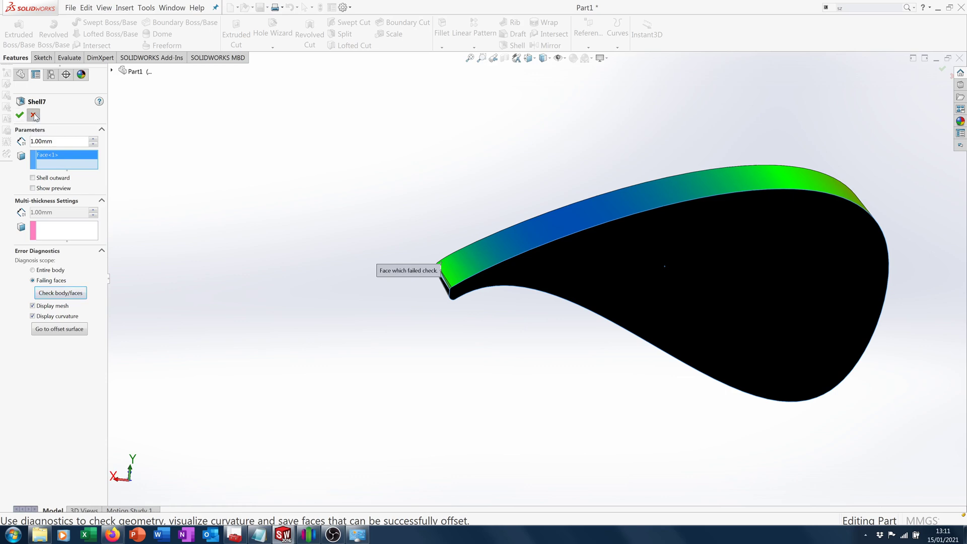
Step: Cancel the failed 1.00mm shell and fit the whole airfoil in view
{"action": "left_click", "coordinate": [33, 116]}
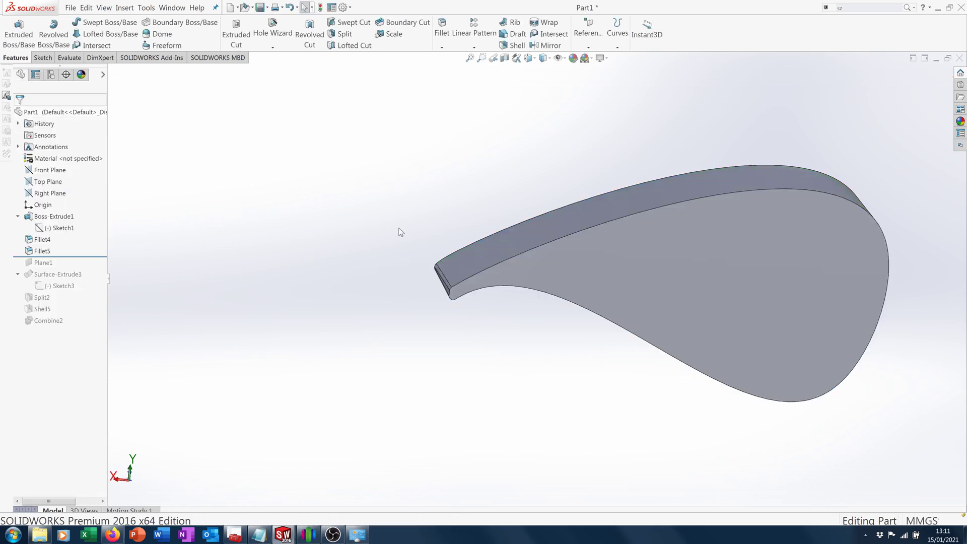
{"action": "middle_click_drag", "start_coordinate": [364, 204], "coordinate": [374, 306]}
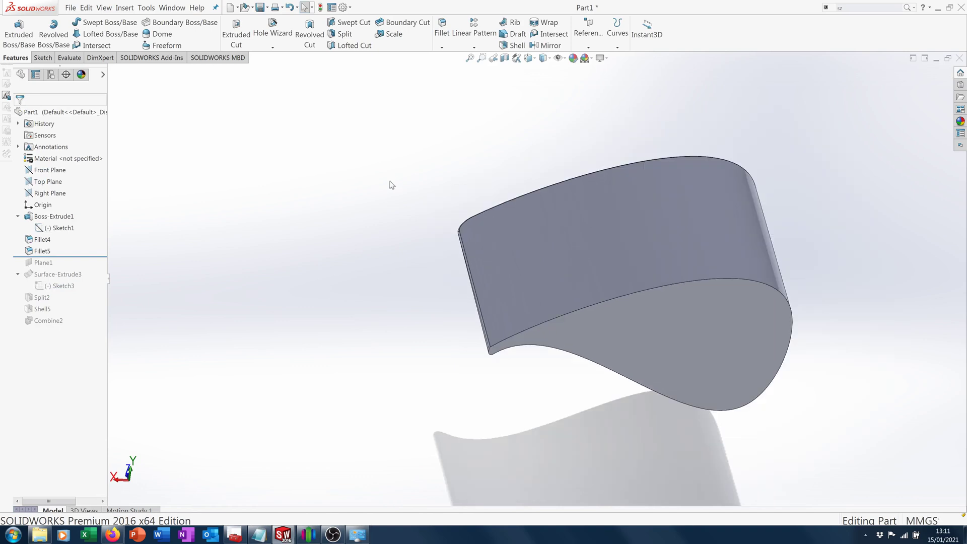
{"action": "middle_click_drag", "start_coordinate": [391, 185], "coordinate": [391, 242]}
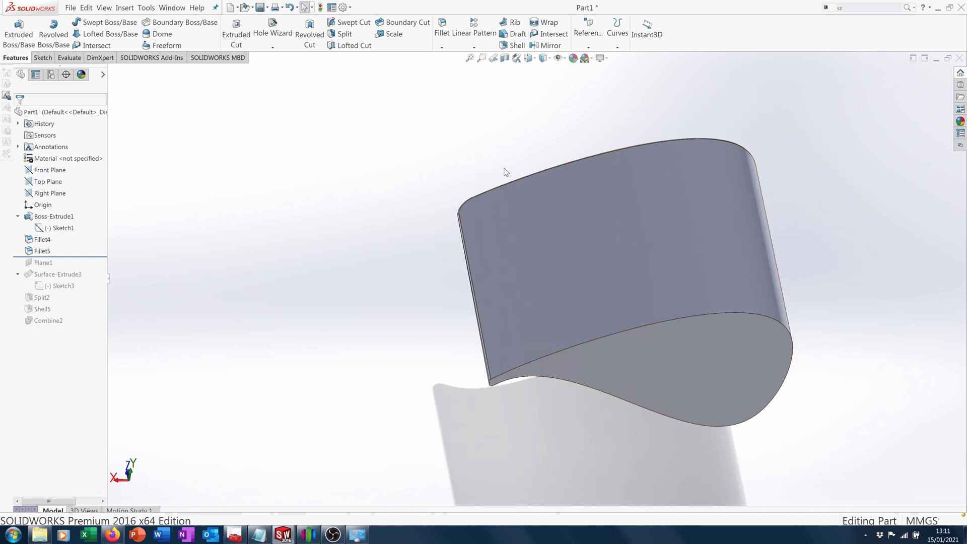
{"action": "key", "text": "z"}
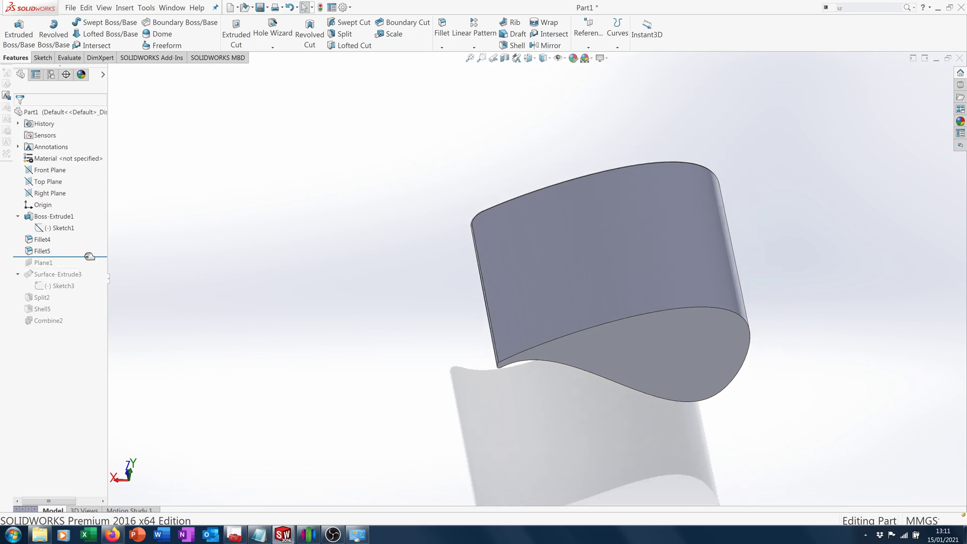
Step: Roll the feature history forward past Plane1 and Sketch3, orbiting to view the plane
{"action": "left_click_drag", "start_coordinate": [90, 256], "coordinate": [90, 268]}
{"action": "middle_click_drag", "start_coordinate": [343, 354], "coordinate": [378, 170]}
{"action": "middle_click_drag", "start_coordinate": [358, 268], "coordinate": [375, 292]}
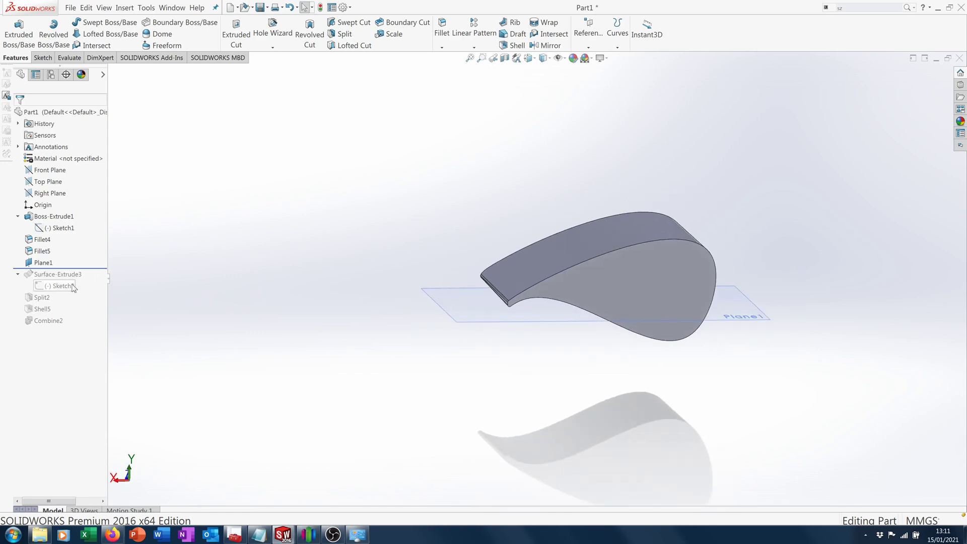
{"action": "left_click_drag", "start_coordinate": [95, 268], "coordinate": [95, 287]}
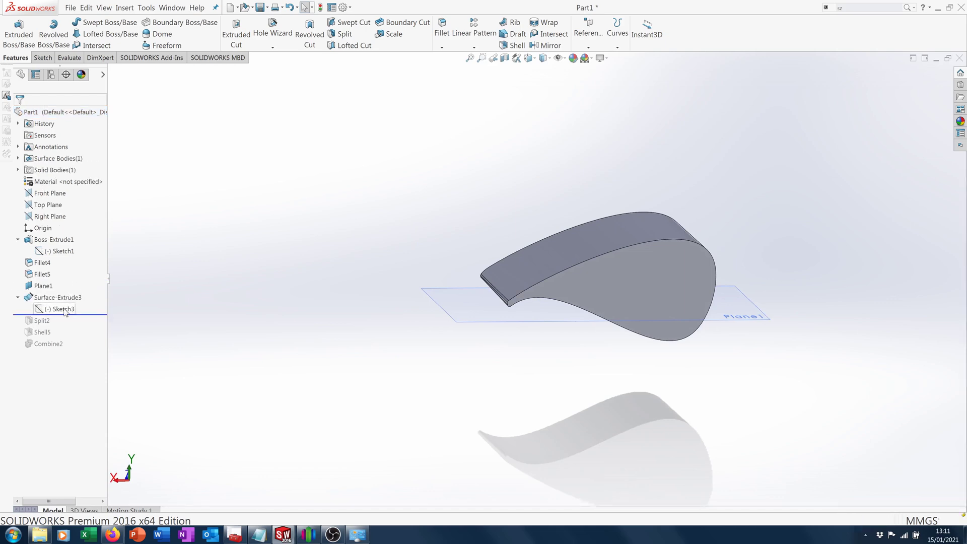
Step: Show the Sketch3 curve and orbit to an oblique view of the airfoil
{"action": "right_click", "coordinate": [64, 310]}
{"action": "left_click", "coordinate": [72, 304]}
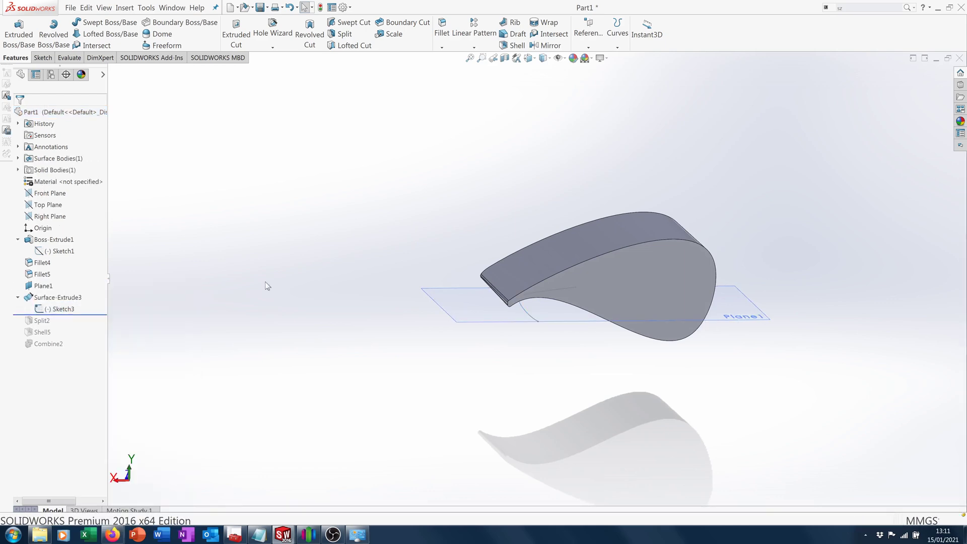
{"action": "middle_click_drag", "start_coordinate": [384, 190], "coordinate": [615, 144]}
{"action": "scroll", "coordinate": [716, 295], "scroll_direction": "down", "scroll_amount": 5}
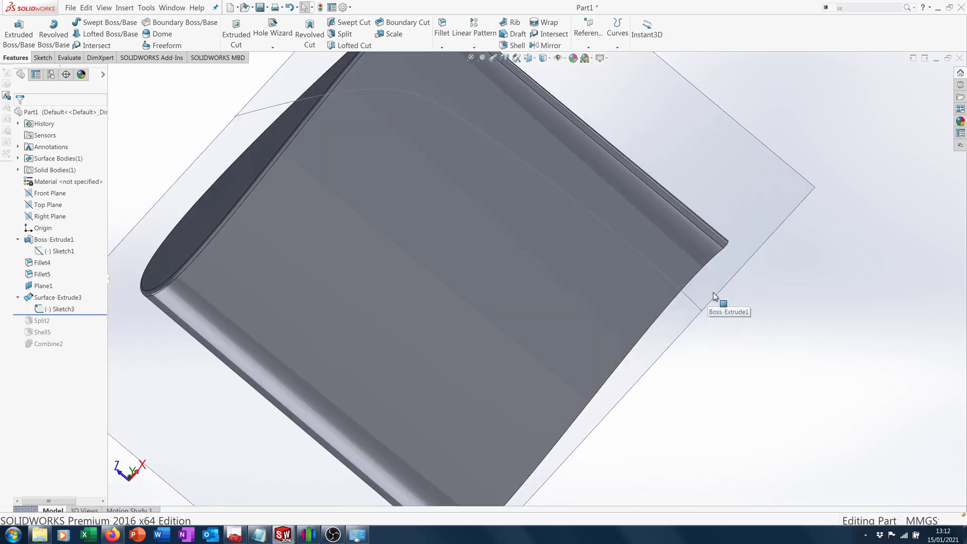
{"action": "scroll", "coordinate": [577, 238], "scroll_direction": "up", "scroll_amount": 3}
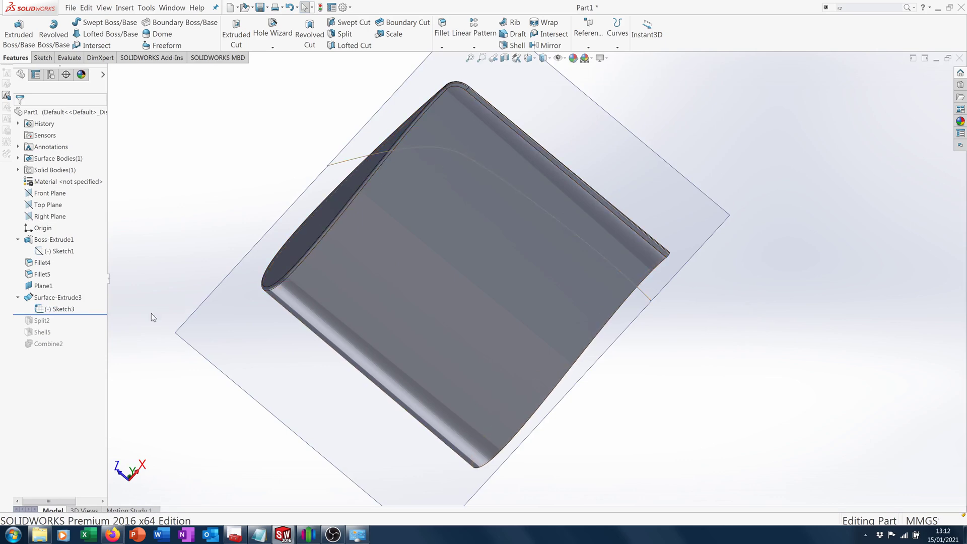
Step: Show the Surface-Extrude3 surface and orbit to see it cutting through the airfoil
{"action": "right_click", "coordinate": [71, 300]}
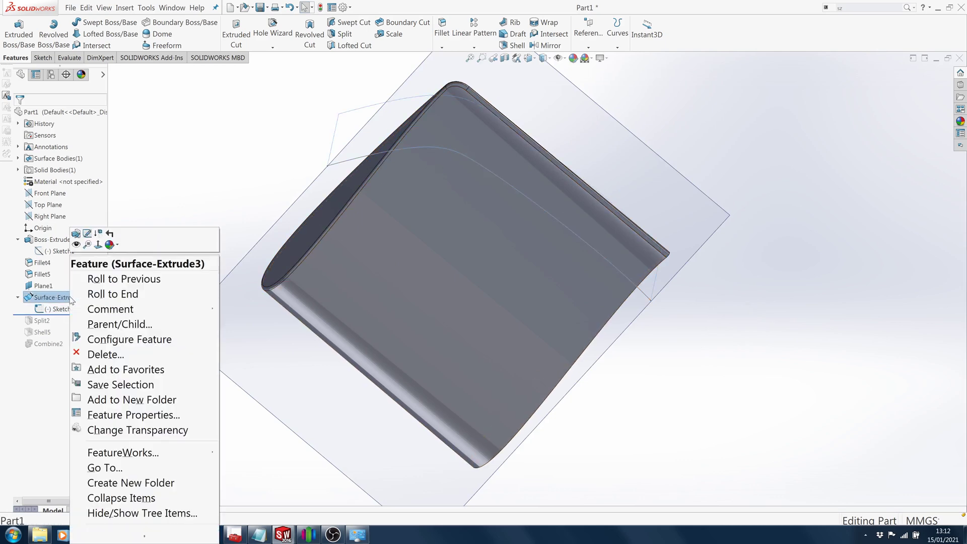
{"action": "left_click", "coordinate": [76, 245]}
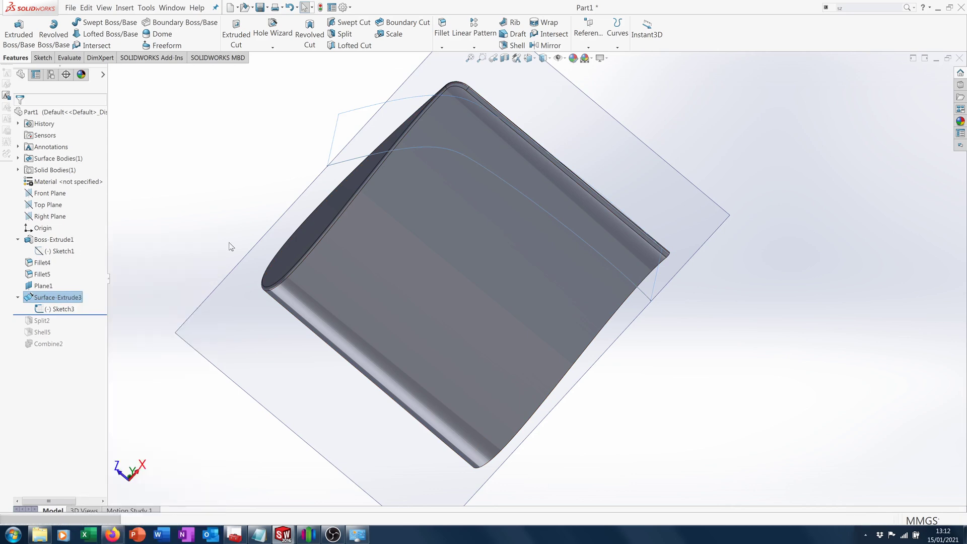
{"action": "middle_click_drag", "start_coordinate": [236, 246], "coordinate": [438, 264]}
{"action": "left_click", "coordinate": [353, 398]}
{"action": "middle_click_drag", "start_coordinate": [353, 398], "coordinate": [500, 394]}
{"action": "middle_click_drag", "start_coordinate": [283, 357], "coordinate": [386, 352]}
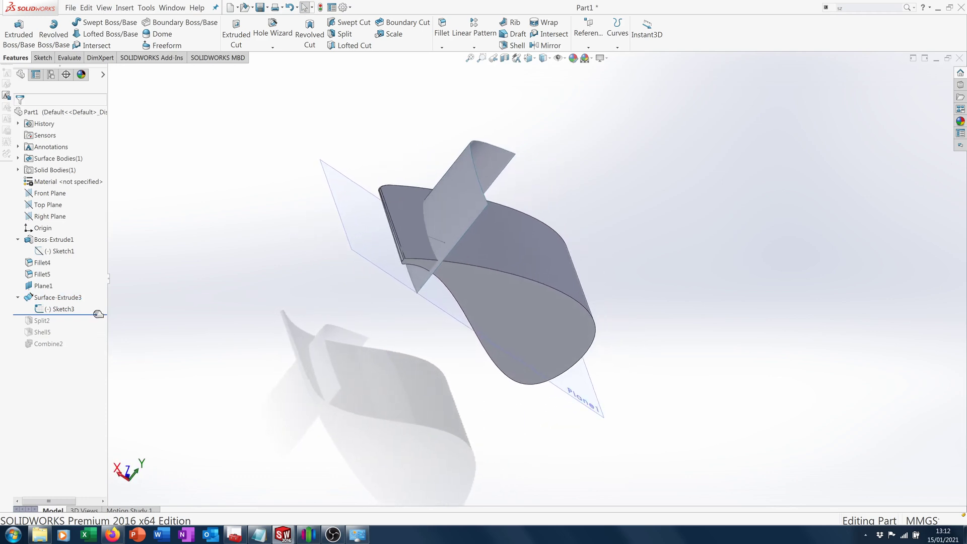
Step: Roll forward through Split2 and Shell5, orbiting to inspect the two split bodies
{"action": "left_click_drag", "start_coordinate": [97, 315], "coordinate": [95, 326]}
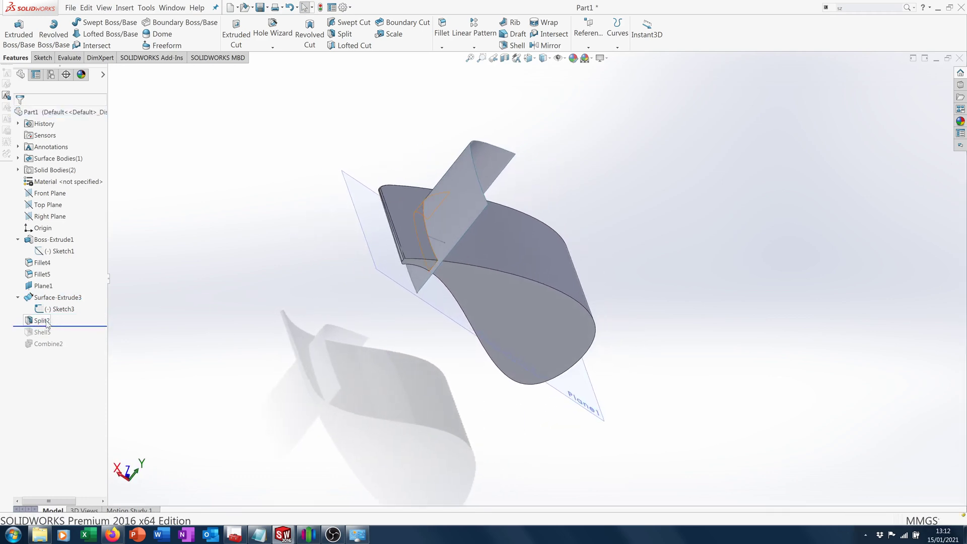
{"action": "middle_click_drag", "start_coordinate": [242, 326], "coordinate": [362, 324]}
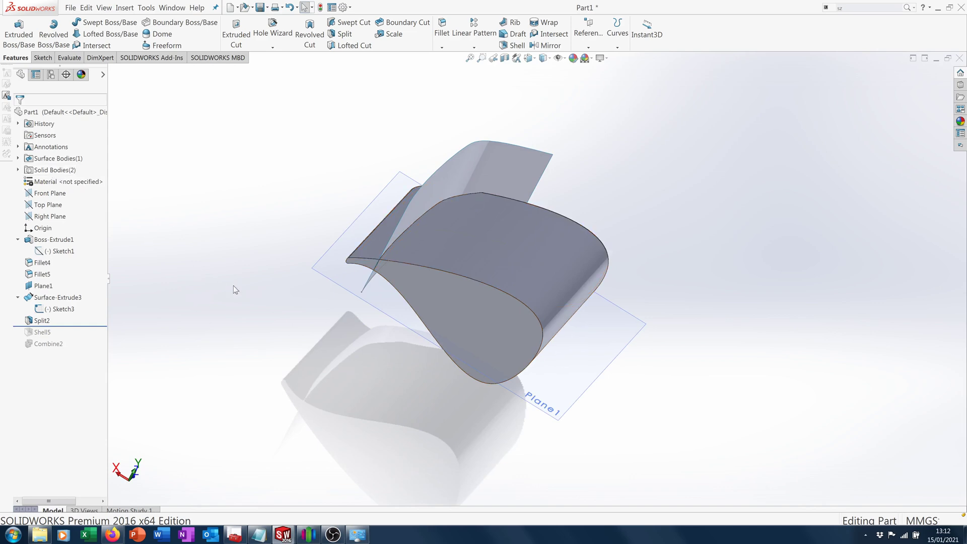
{"action": "middle_click_drag", "start_coordinate": [280, 288], "coordinate": [332, 292]}
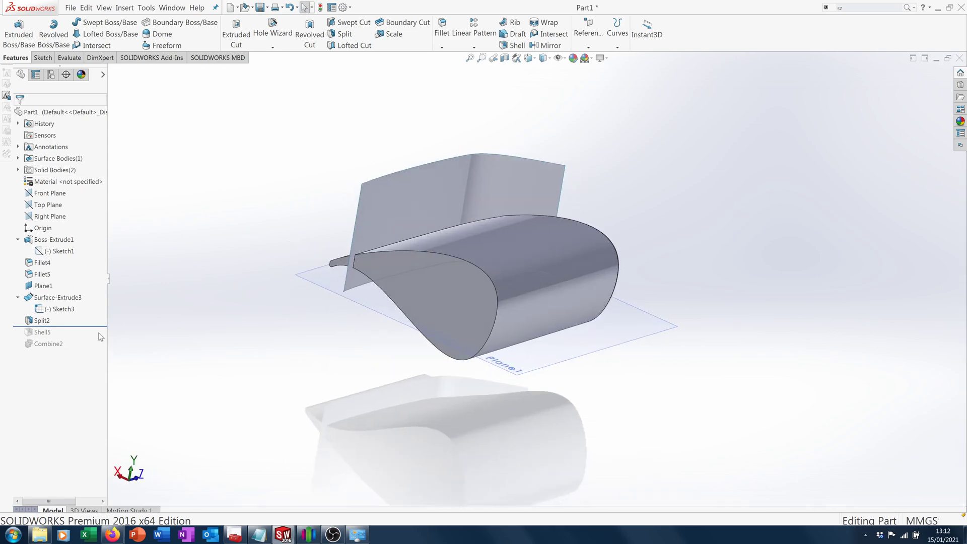
{"action": "left_click_drag", "start_coordinate": [96, 326], "coordinate": [95, 336]}
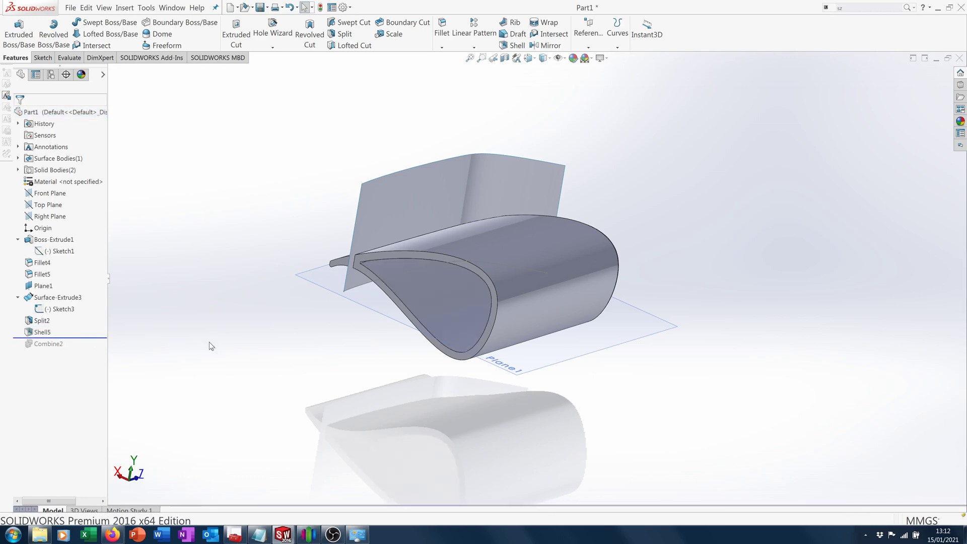
Step: Inspect the shelled airfoil, then roll forward past Combine2 to merge the bodies into one
{"action": "scroll", "coordinate": [500, 269], "scroll_direction": "down", "scroll_amount": 5}
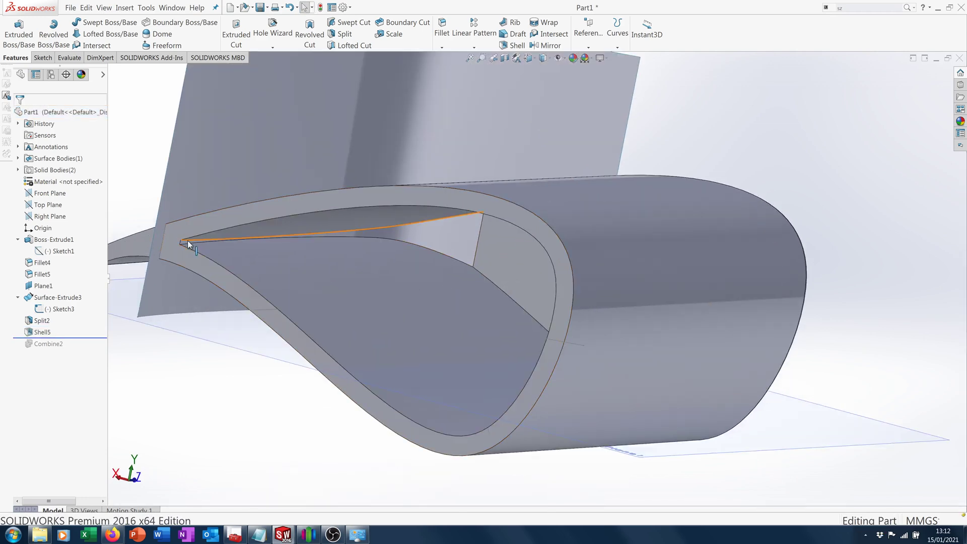
{"action": "scroll", "coordinate": [269, 246], "scroll_direction": "up", "scroll_amount": 3}
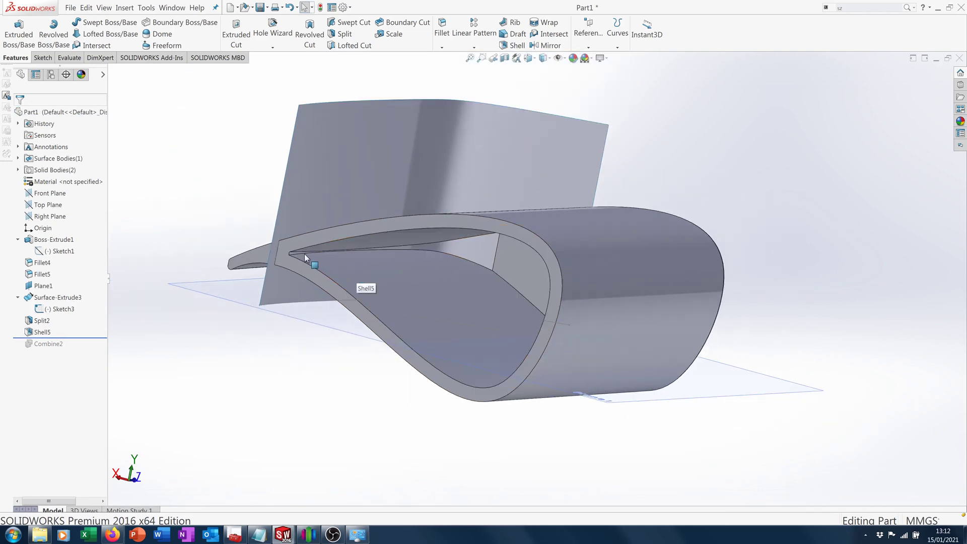
{"action": "scroll", "coordinate": [304, 254], "scroll_direction": "down", "scroll_amount": 1}
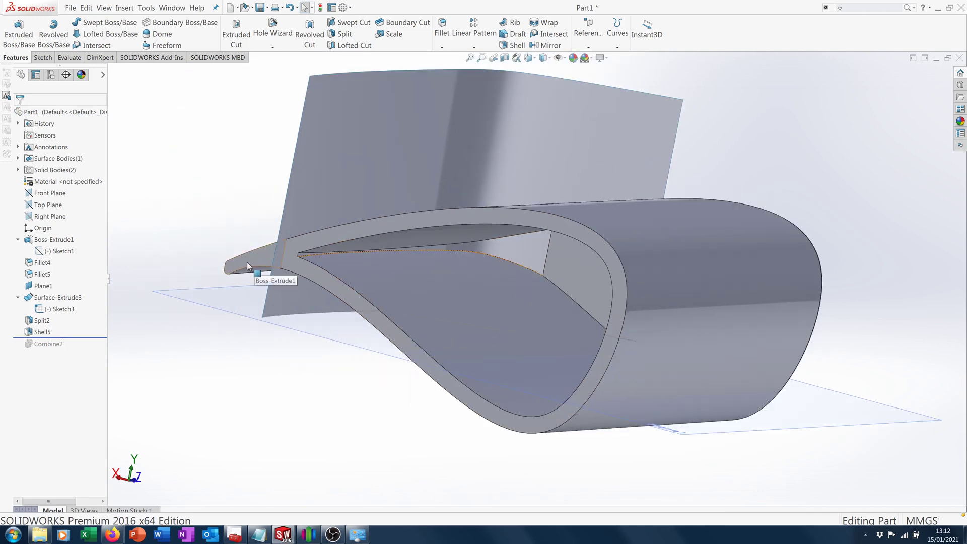
{"action": "middle_click_drag", "start_coordinate": [216, 319], "coordinate": [264, 328]}
{"action": "scroll", "coordinate": [440, 261], "scroll_direction": "down", "scroll_amount": 4}
{"action": "scroll", "coordinate": [439, 262], "scroll_direction": "up", "scroll_amount": 4}
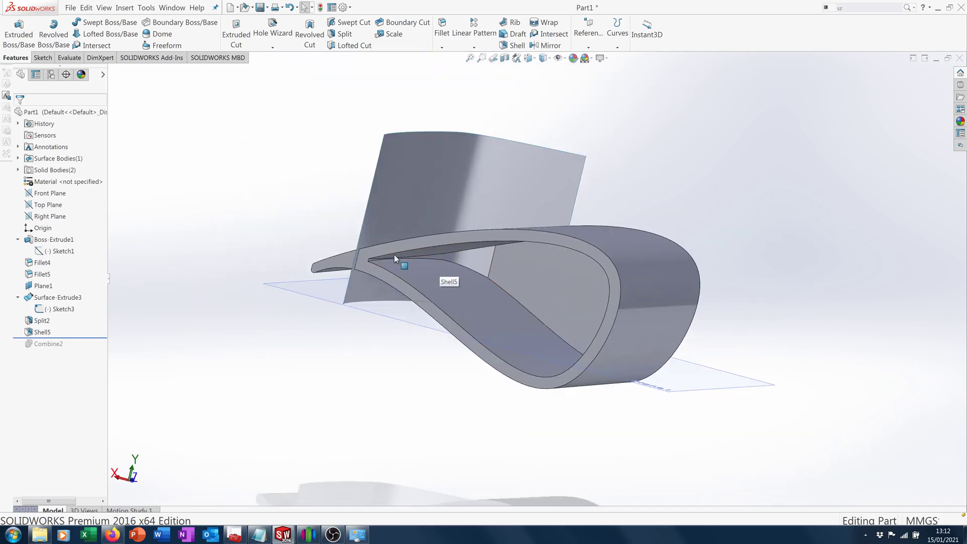
{"action": "middle_click_drag", "start_coordinate": [349, 190], "coordinate": [482, 239]}
{"action": "middle_click_drag", "start_coordinate": [273, 380], "coordinate": [247, 254]}
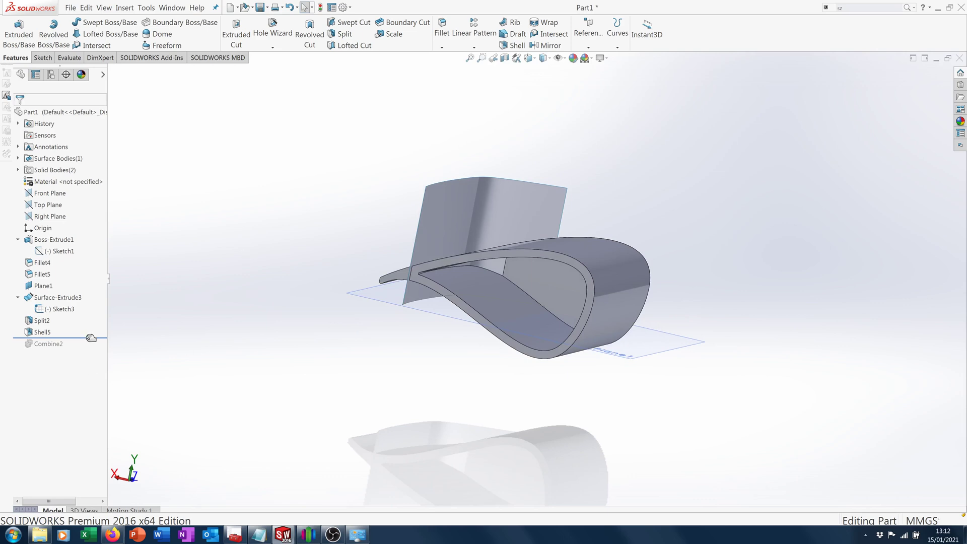
{"action": "left_click_drag", "start_coordinate": [91, 337], "coordinate": [87, 354]}
{"action": "middle_click_drag", "start_coordinate": [302, 284], "coordinate": [331, 315]}
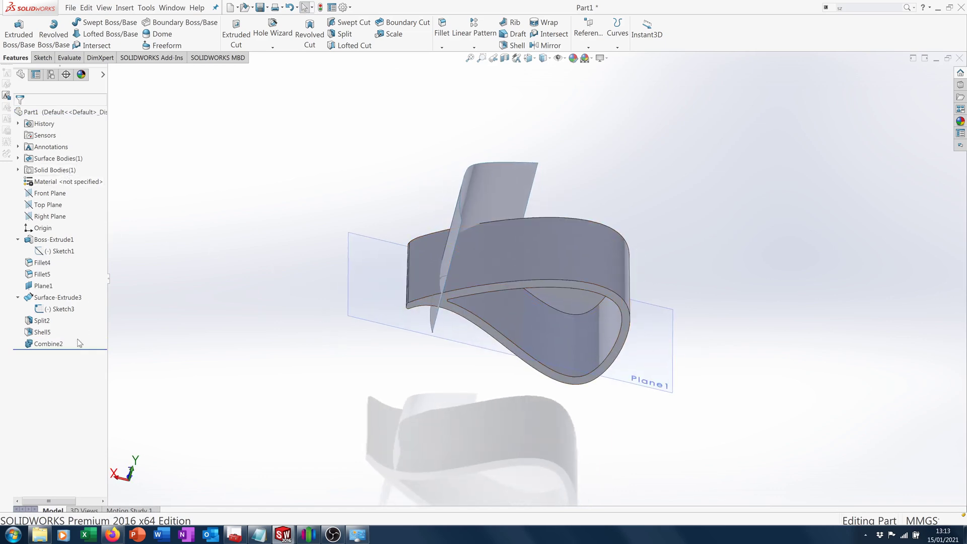
Step: Hide Surface-Extrude3 and orbit around the single hollow airfoil with its solid trailing edge
{"action": "right_click", "coordinate": [62, 300]}
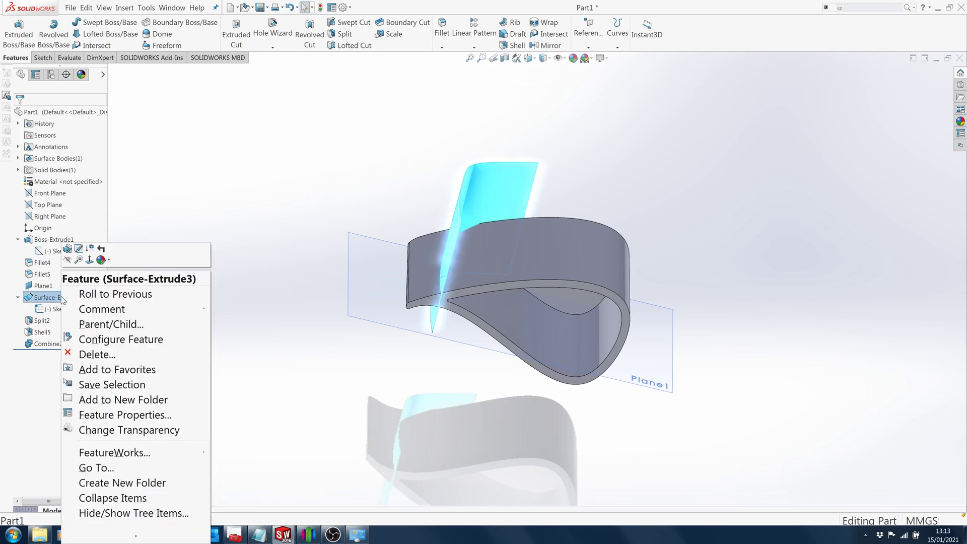
{"action": "left_click", "coordinate": [68, 260]}
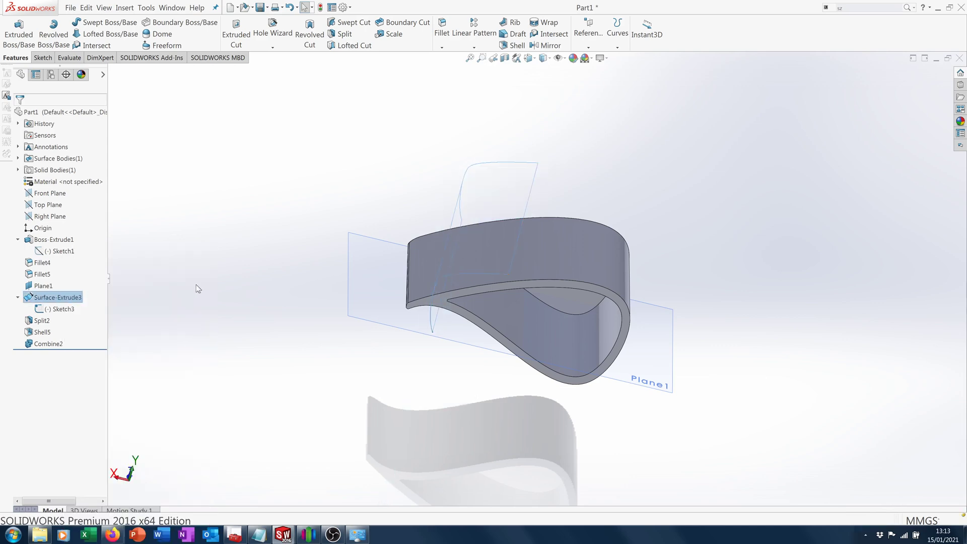
{"action": "middle_click_drag", "start_coordinate": [398, 361], "coordinate": [536, 281]}
{"action": "scroll", "coordinate": [476, 274], "scroll_direction": "down", "scroll_amount": 5}
{"action": "scroll", "coordinate": [544, 282], "scroll_direction": "up", "scroll_amount": 3}
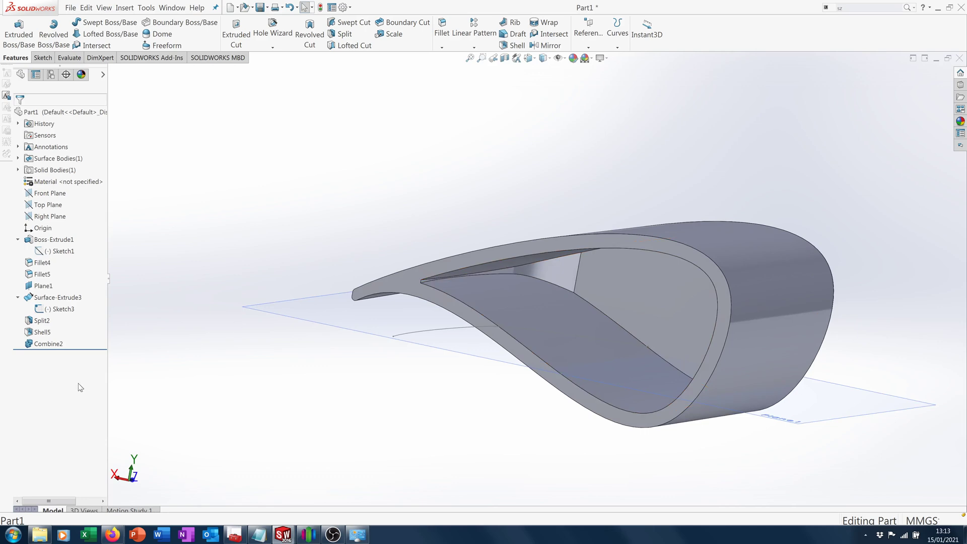
{"action": "right_click", "coordinate": [43, 323]}
{"action": "left_click", "coordinate": [50, 249]}
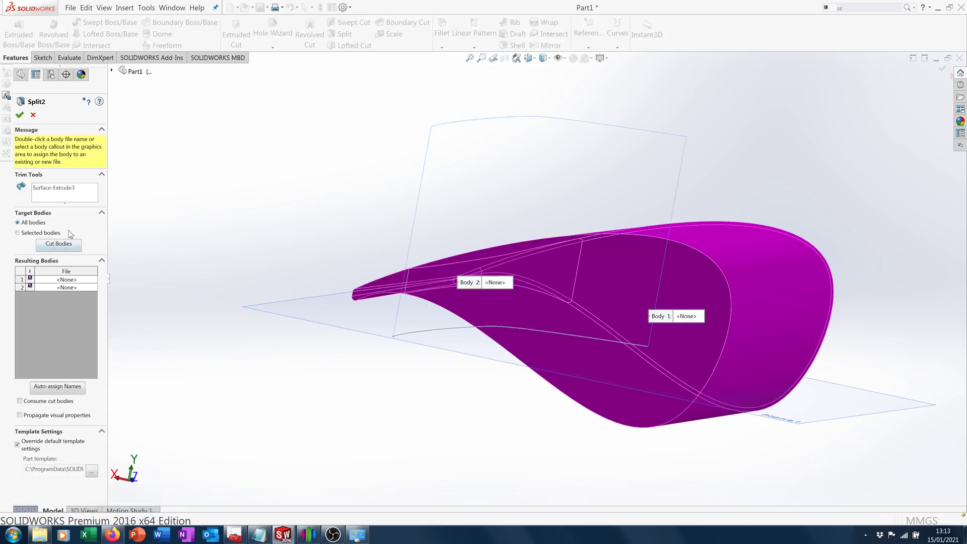
{"action": "left_click", "coordinate": [20, 115]}
{"action": "right_click", "coordinate": [40, 332]}
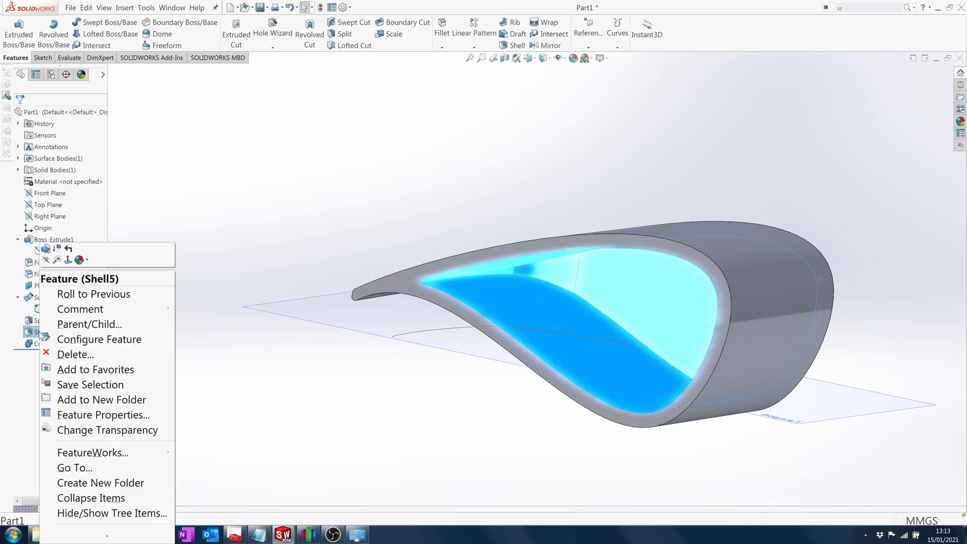
{"action": "left_click", "coordinate": [46, 249]}
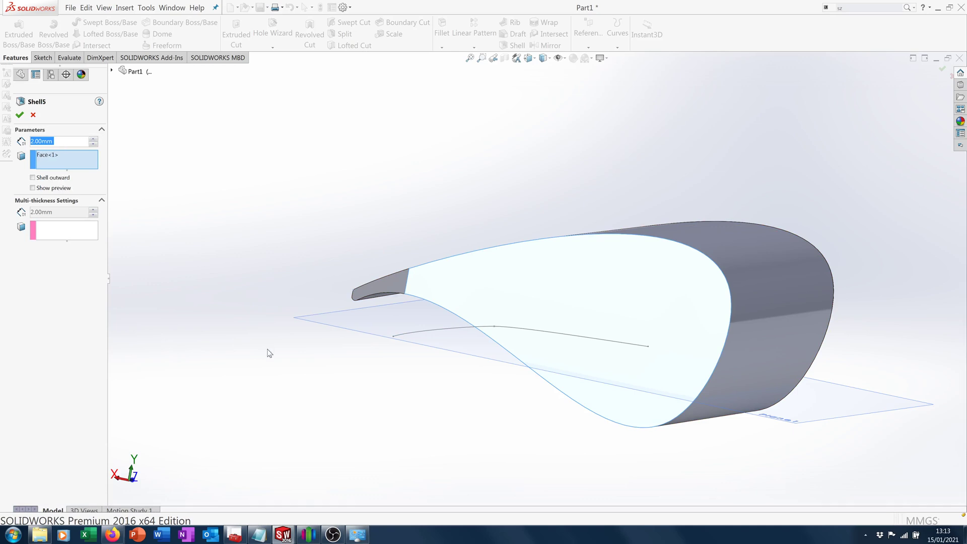
{"action": "middle_click_drag", "start_coordinate": [269, 352], "coordinate": [286, 384]}
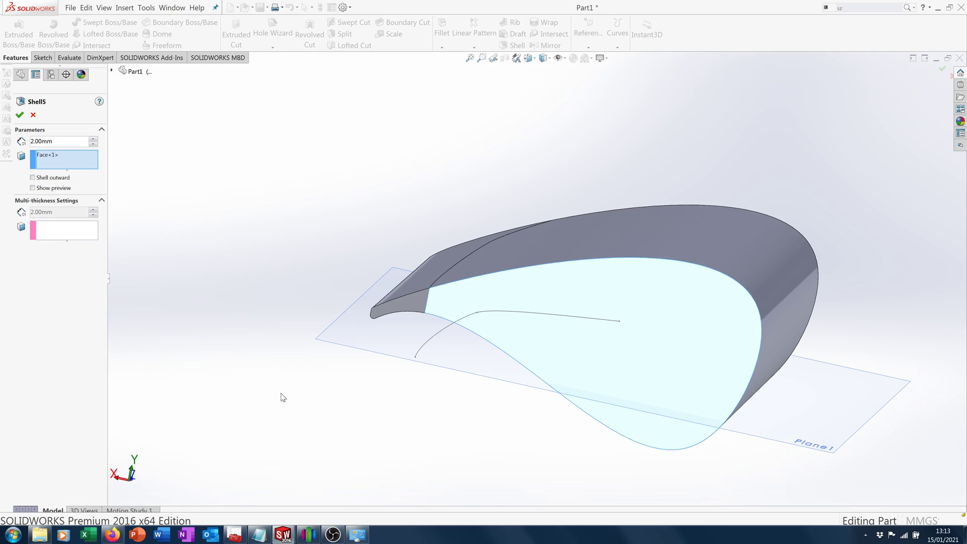
{"action": "left_click", "coordinate": [20, 116]}
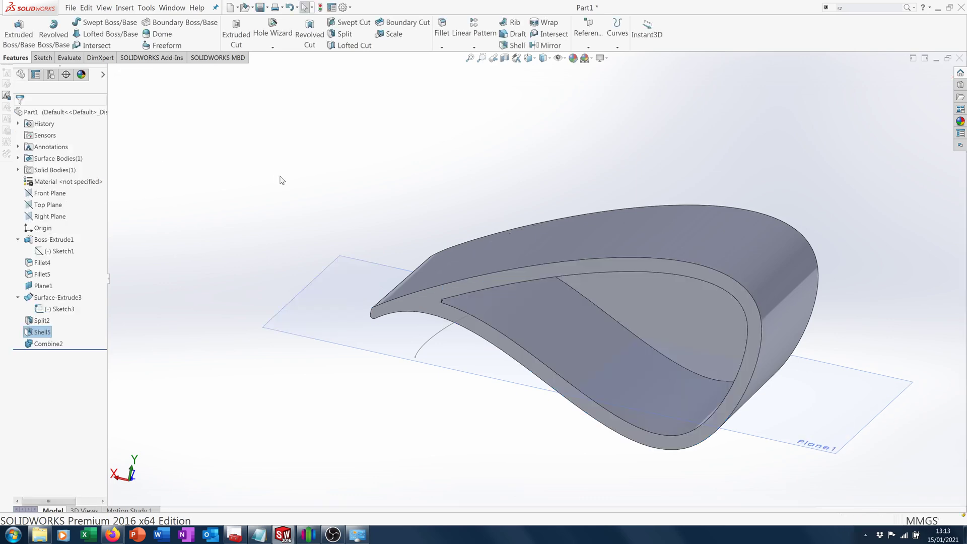
{"action": "middle_click_drag", "start_coordinate": [312, 454], "coordinate": [303, 405]}
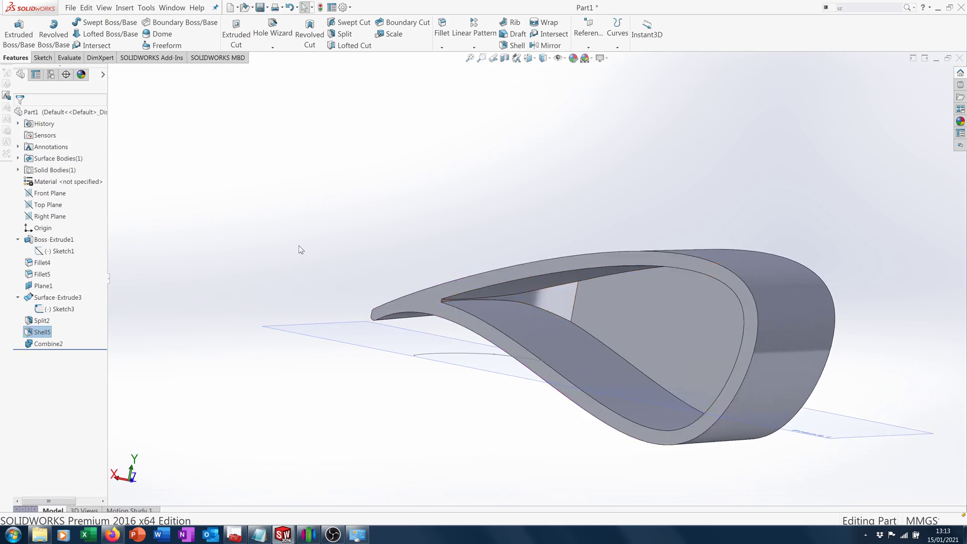